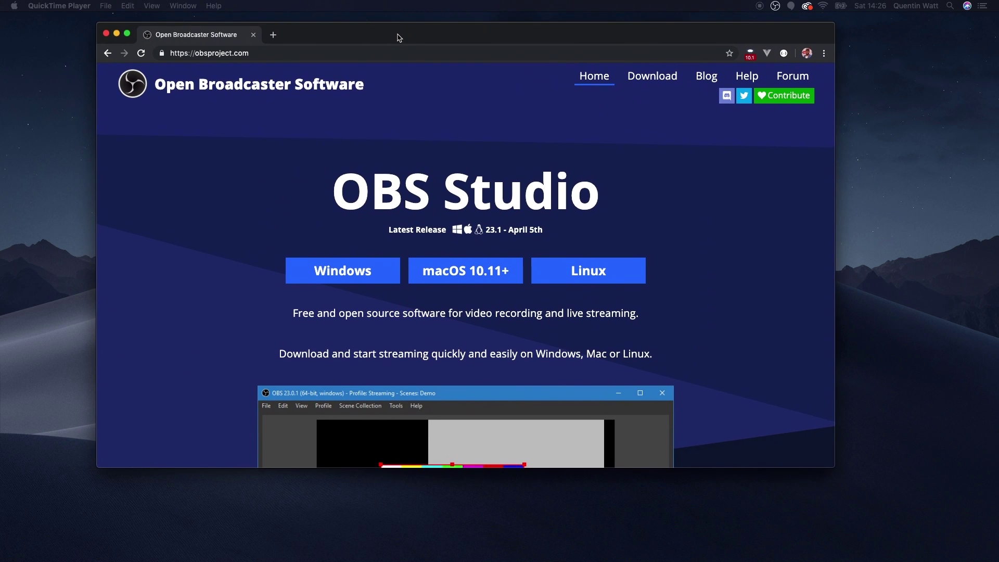
# Scroll Chrome down to the OBS interface screenshot and move the window up and left
pyautogui.click(399, 37)
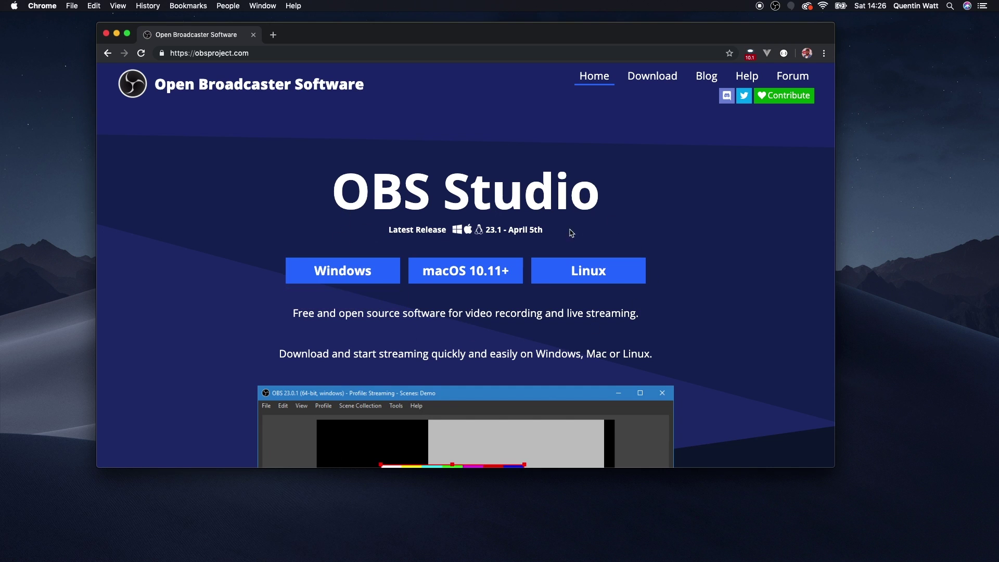
pyautogui.scroll(-10, 636, 214)
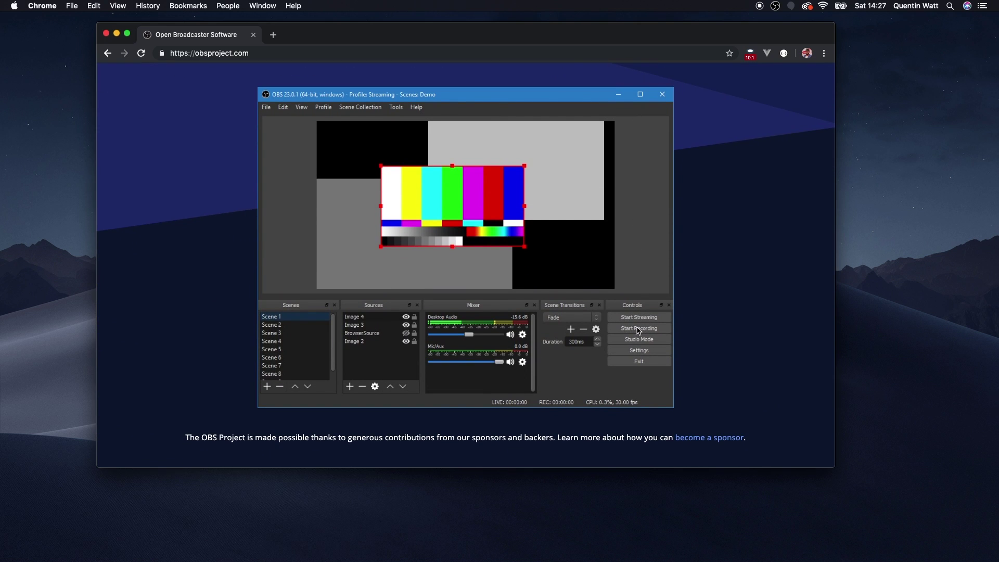
pyautogui.moveTo(412, 30); pyautogui.dragTo(344, 27)
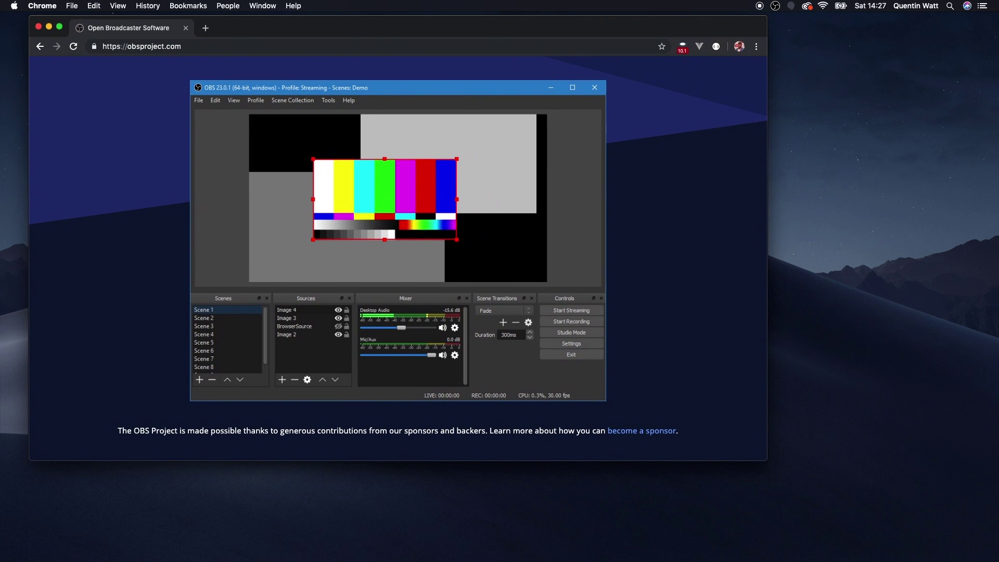
pyautogui.press('super+Tab')
# Move the OBS window to the right and toggle the Camera source on and off
pyautogui.moveTo(39, 201); pyautogui.dragTo(707, 124)
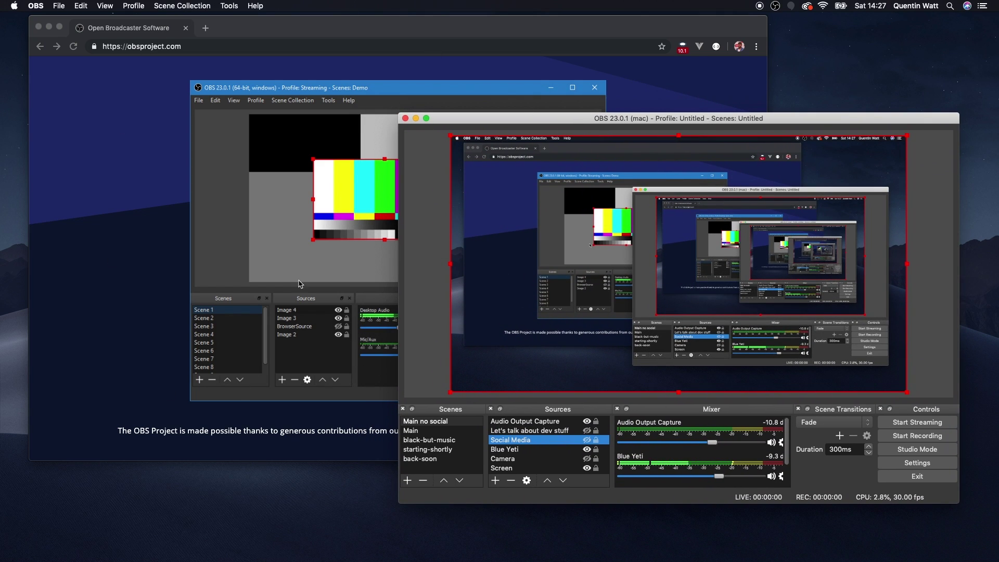
pyautogui.moveTo(668, 123); pyautogui.dragTo(645, 88)
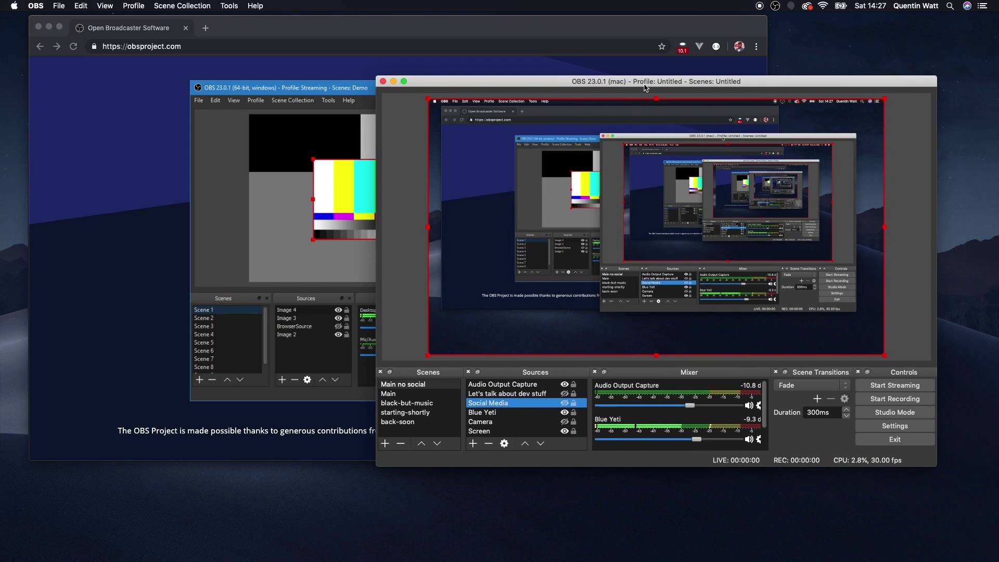
pyautogui.click(565, 422)
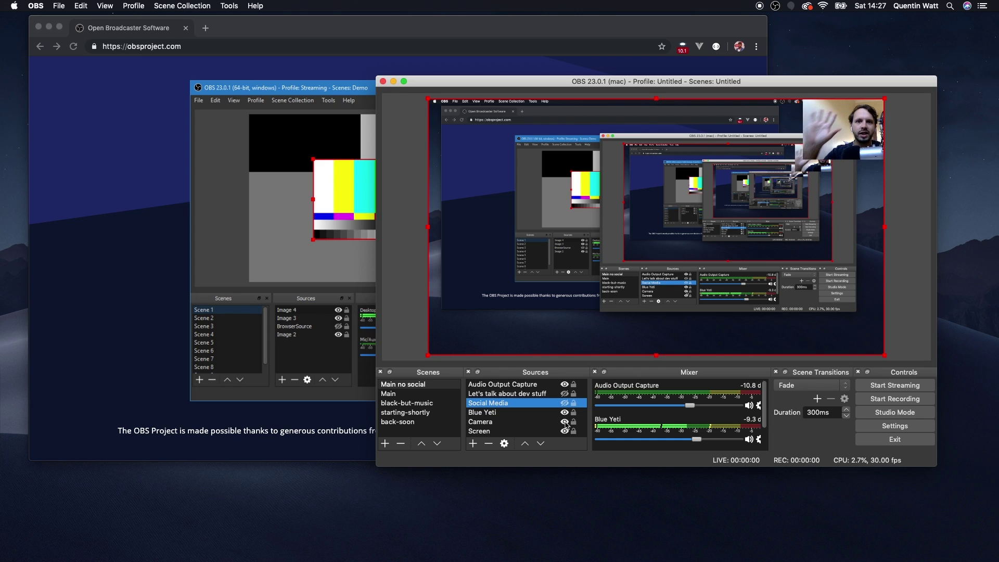
pyautogui.click(565, 422)
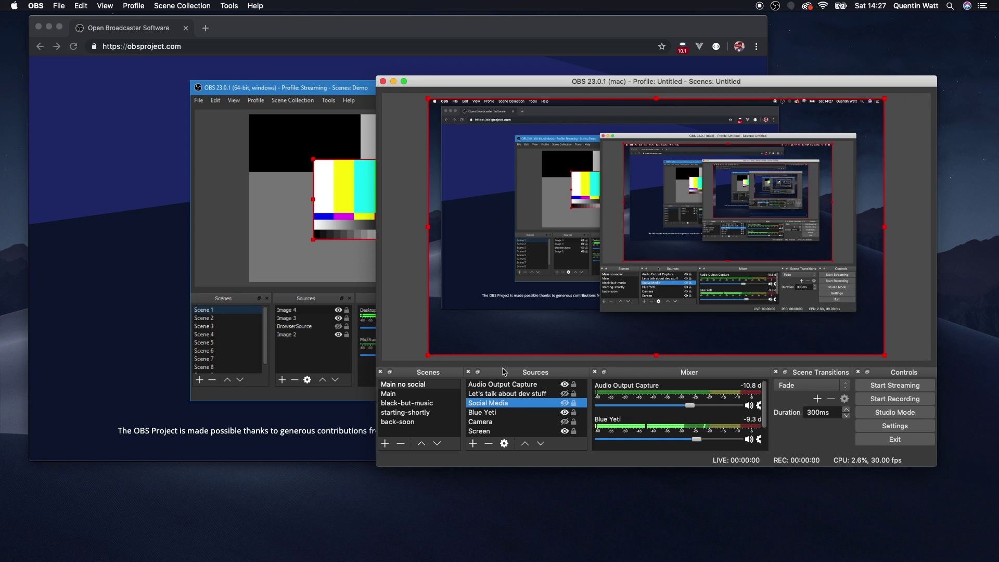
# Switch to the Main scene with Camera visible, then move OBS left and minimize it
pyautogui.click(406, 397)
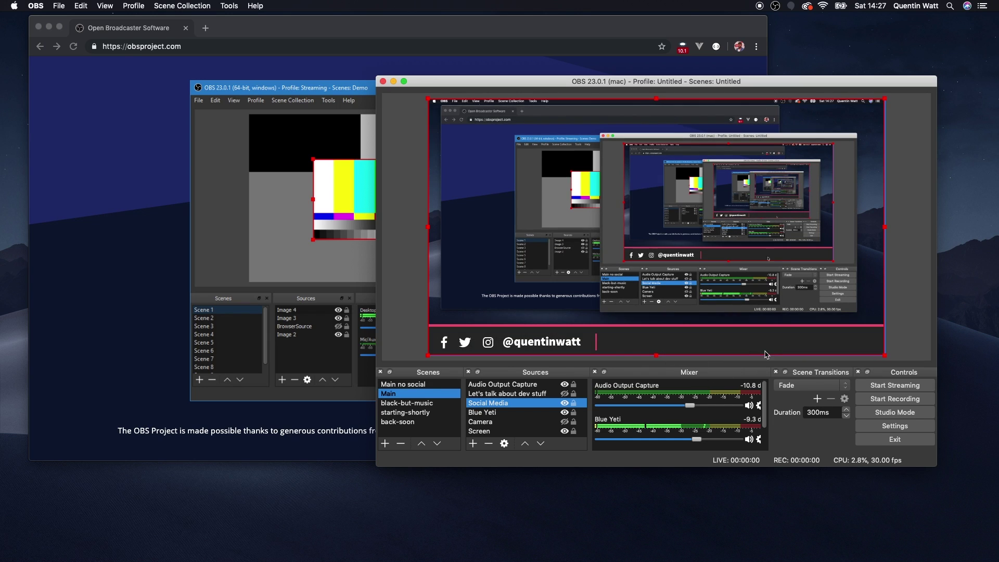
pyautogui.click(565, 422)
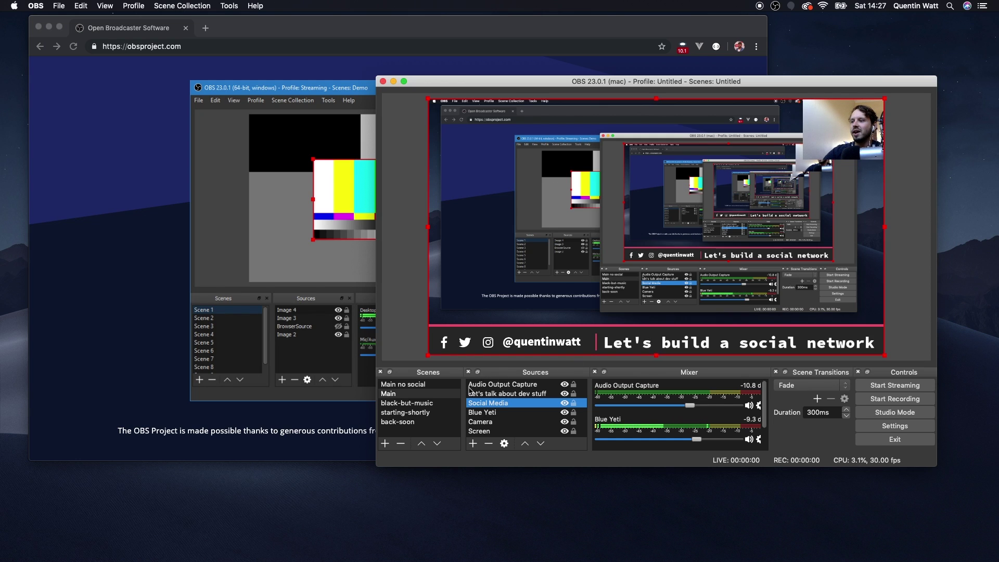
pyautogui.moveTo(541, 86); pyautogui.dragTo(207, 116)
pyautogui.press('super+m')
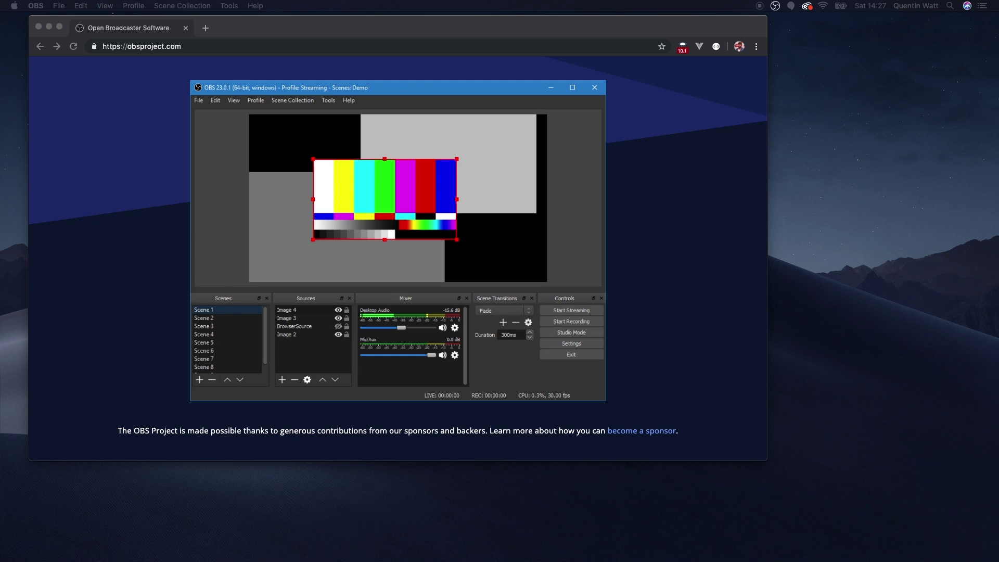
# Move the Chrome window aside and minimize it to the Dock with Cmd+M
pyautogui.moveTo(279, 31); pyautogui.dragTo(2, 95)
pyautogui.press('super+m')
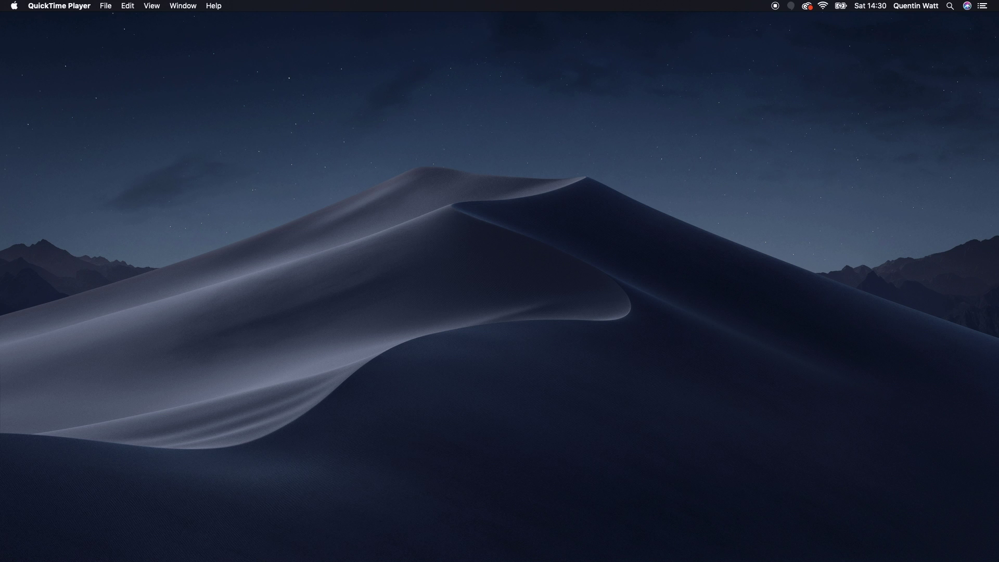
# Restore the Blue Yeti page window, select then deselect its 'THE WORLD'S #1 USB MICROPHONE' heading
pyautogui.moveTo(0, 151); pyautogui.dragTo(339, 28)
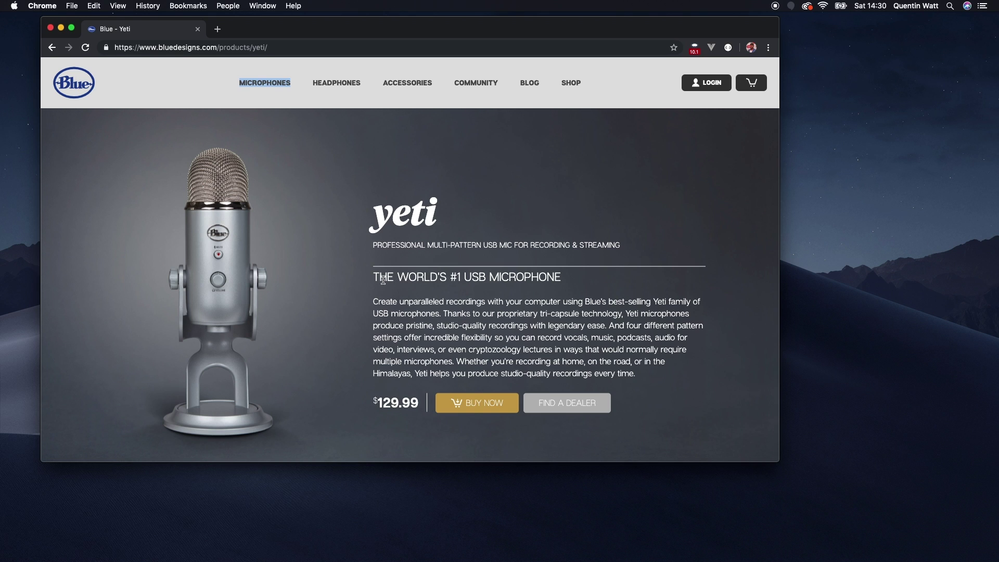
pyautogui.moveTo(383, 281); pyautogui.dragTo(583, 276)
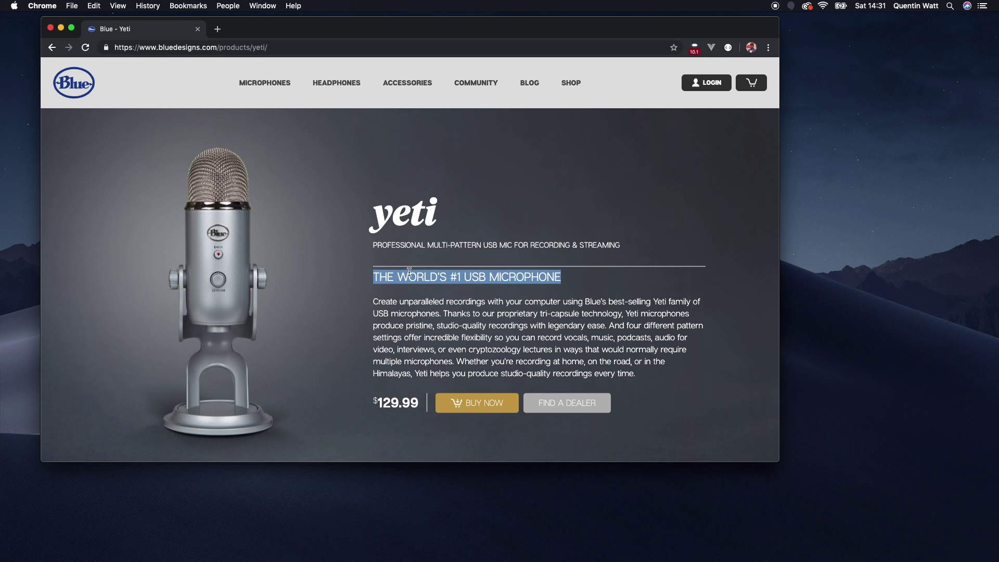
pyautogui.click(382, 299)
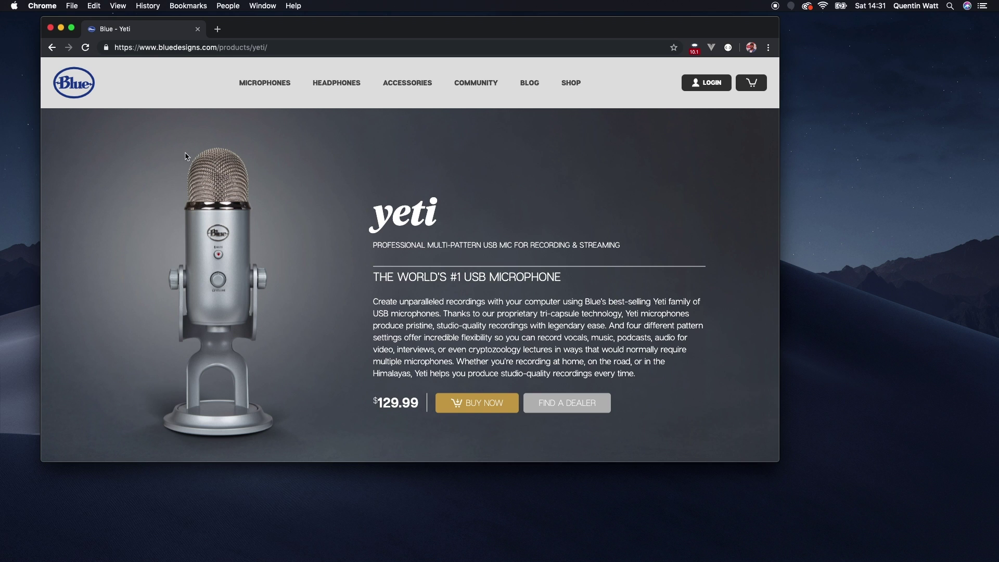
pyautogui.scroll(-2, 319, 250)
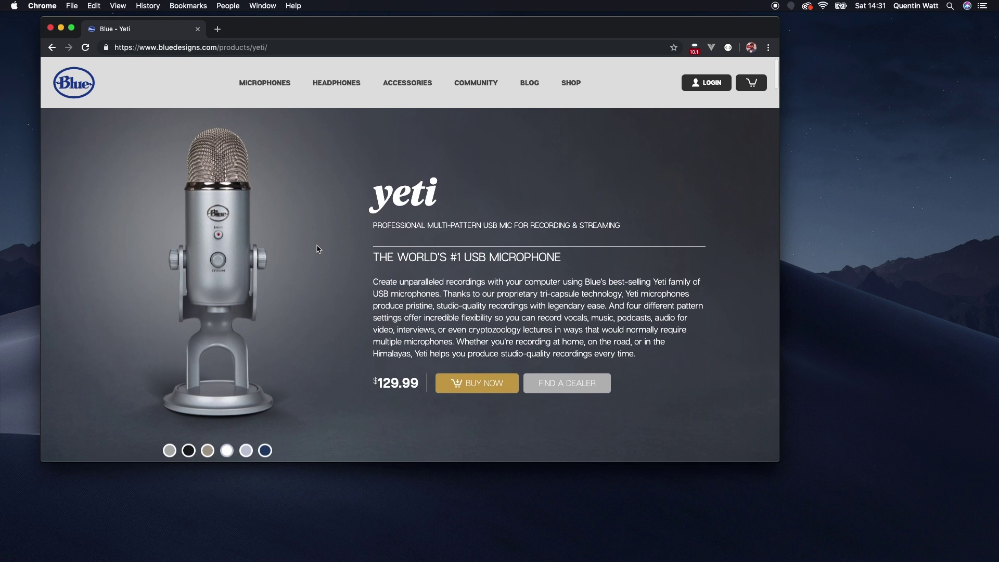
pyautogui.scroll(2, 319, 250)
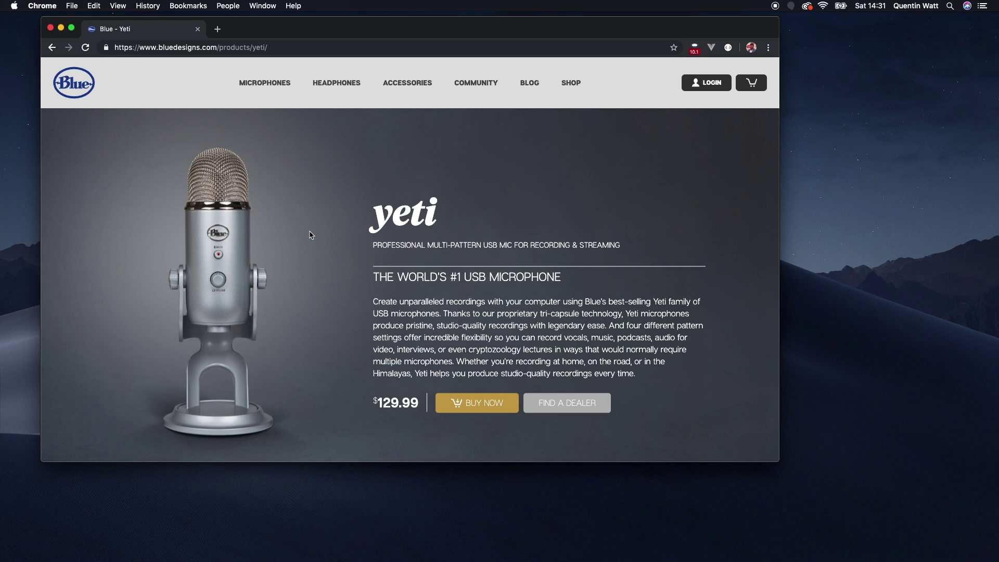
# Scroll down the Yeti product page past the pattern modes toward the gallery
pyautogui.scroll(-20, 381, 258)
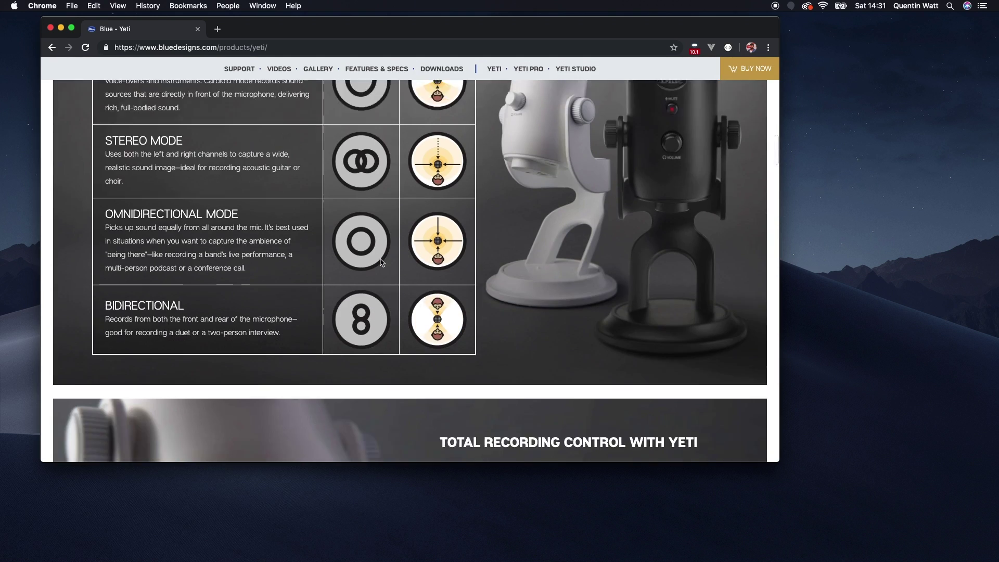
pyautogui.scroll(-20, 380, 259)
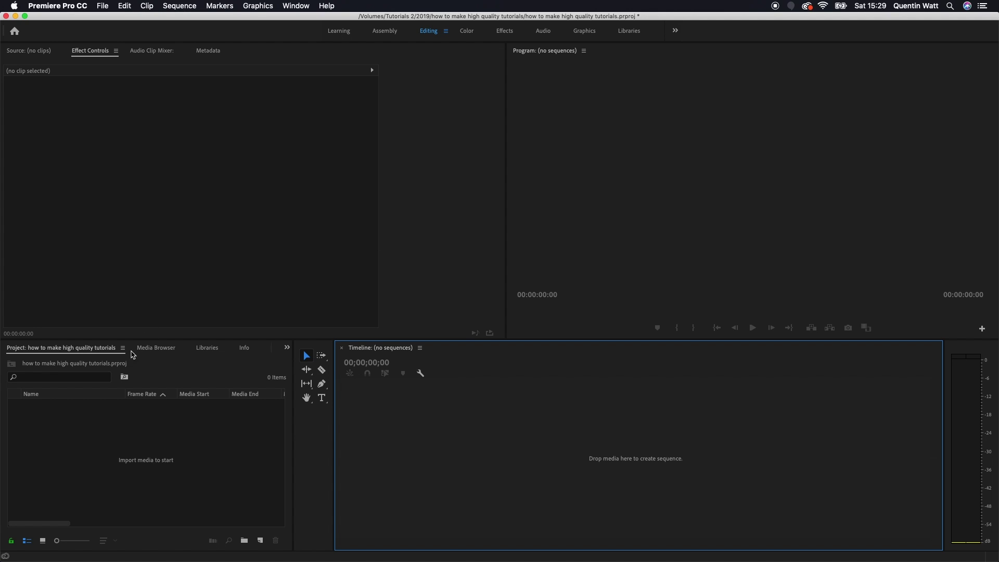
# Import lifecycle hookes.mov into the Project panel and bring up its context menu
pyautogui.click(155, 451)
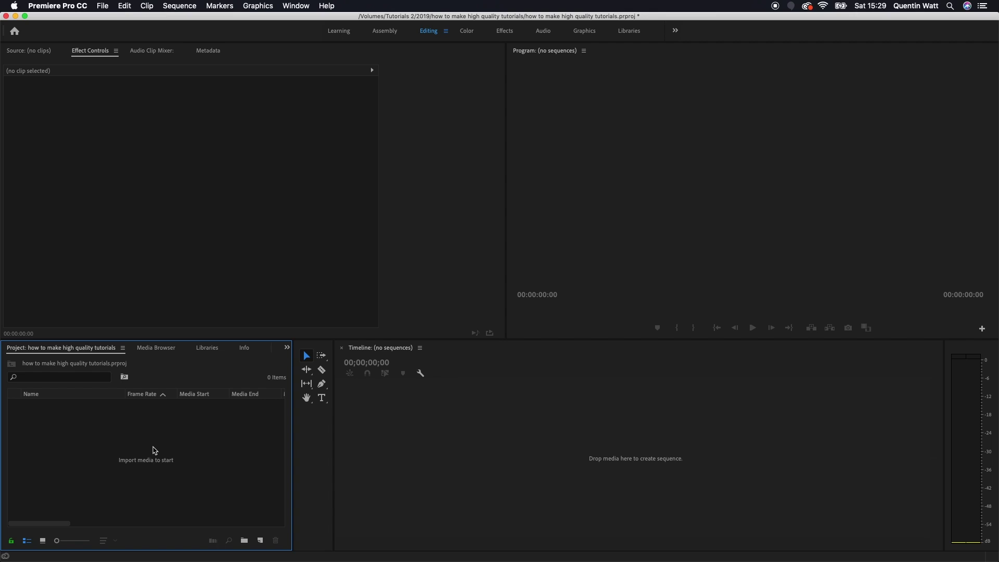
pyautogui.doubleClick(155, 450)
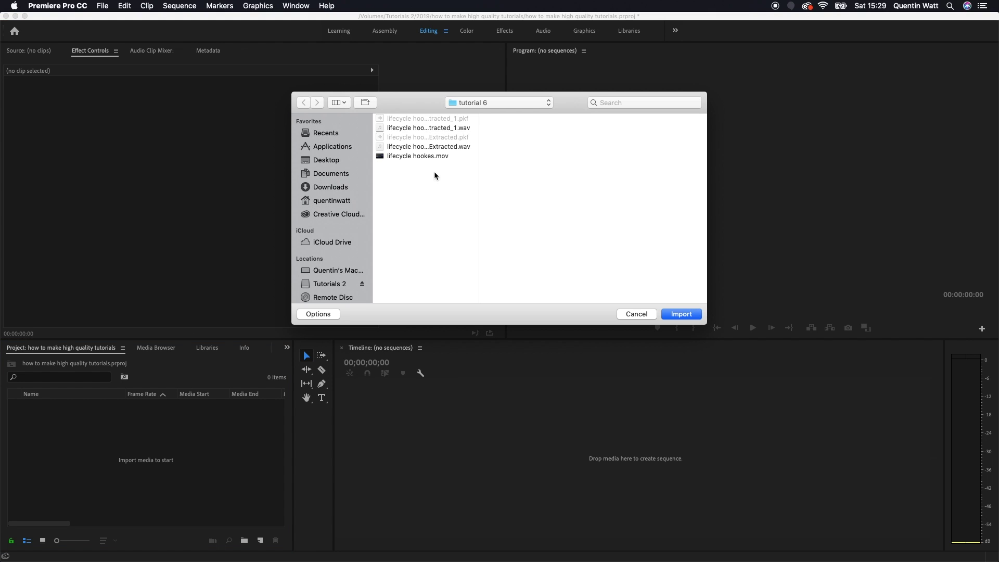
pyautogui.click(419, 156)
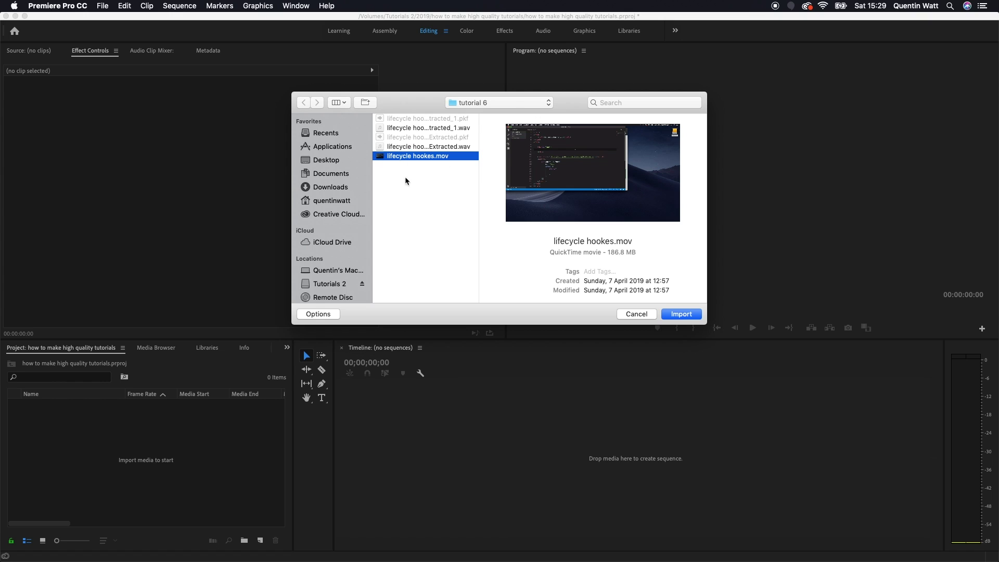
pyautogui.click(681, 314)
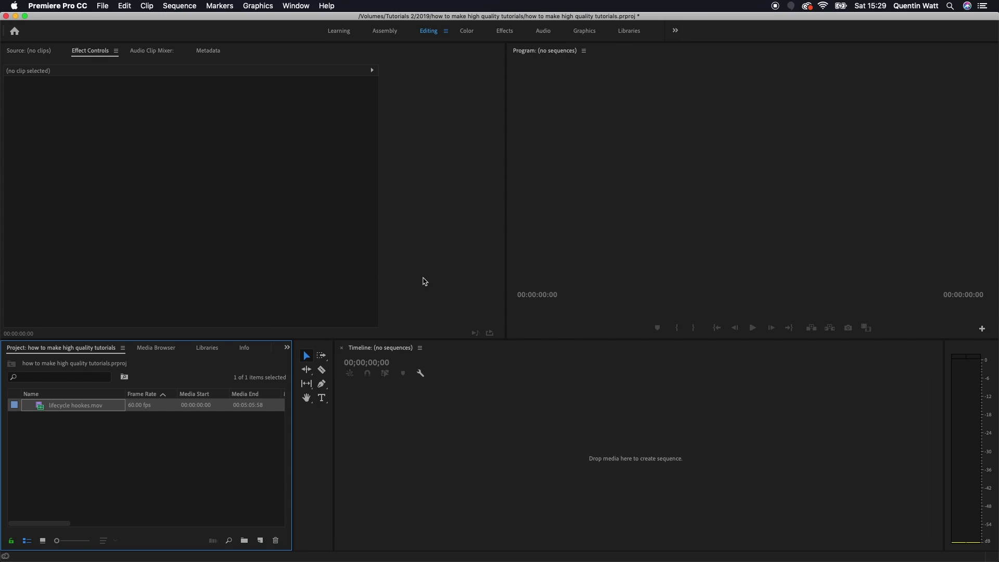
pyautogui.click(95, 430)
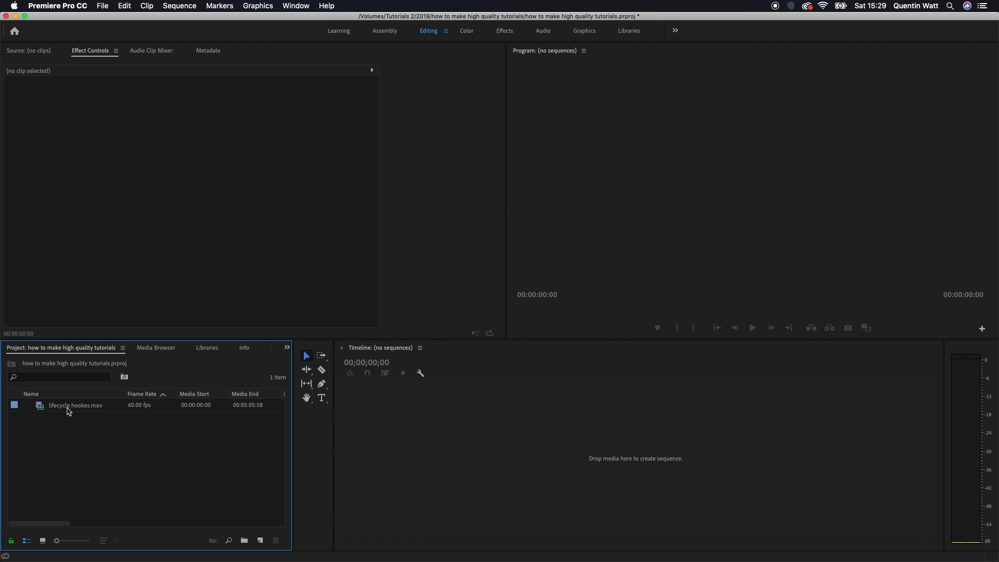
pyautogui.rightClick(99, 411)
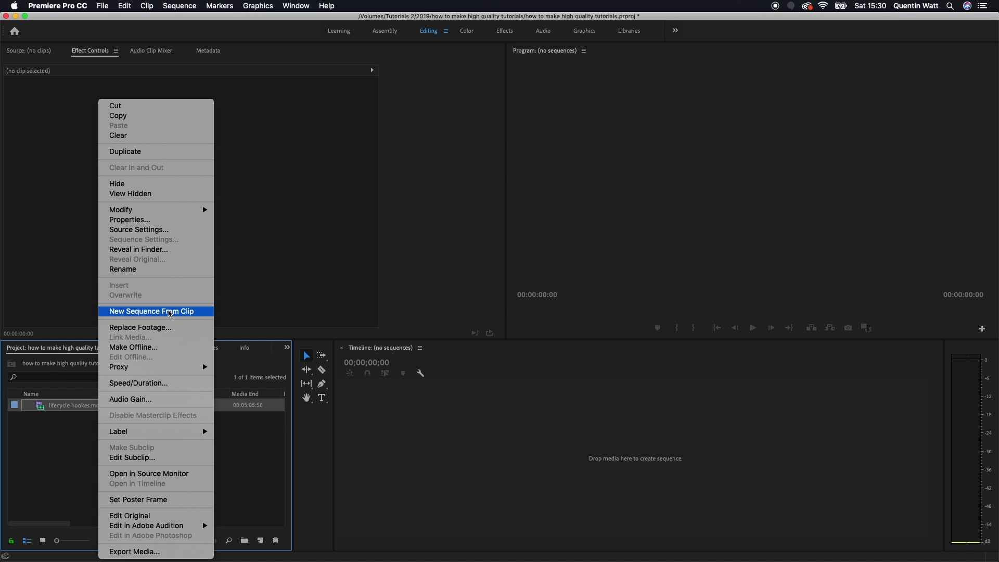
# Build a 'lifecycle hookes' sequence from the clip with New Sequence From Clip
pyautogui.click(169, 312)
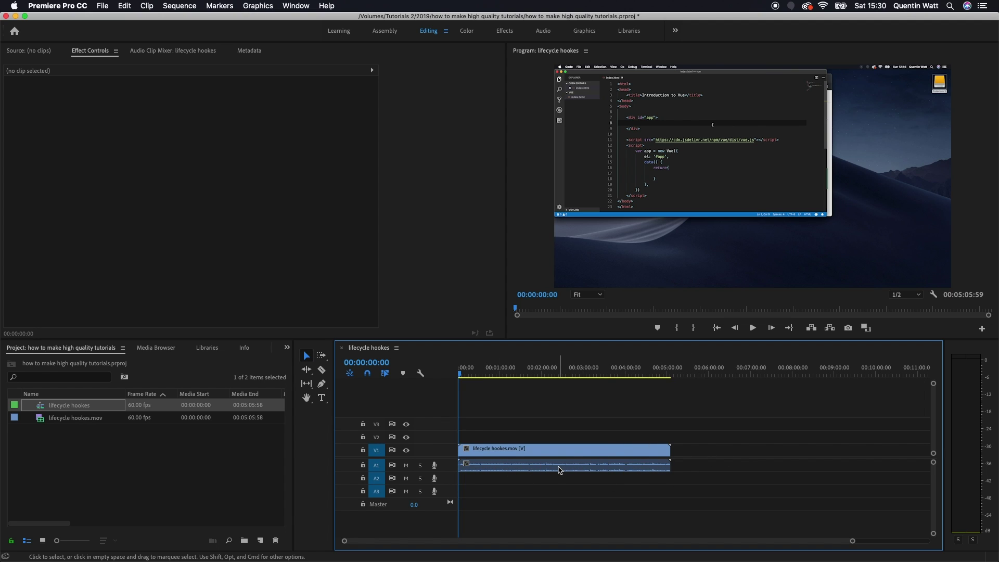
# Send the A1 timeline audio clip to Audition with Edit Clip In Adobe Audition
pyautogui.rightClick(560, 470)
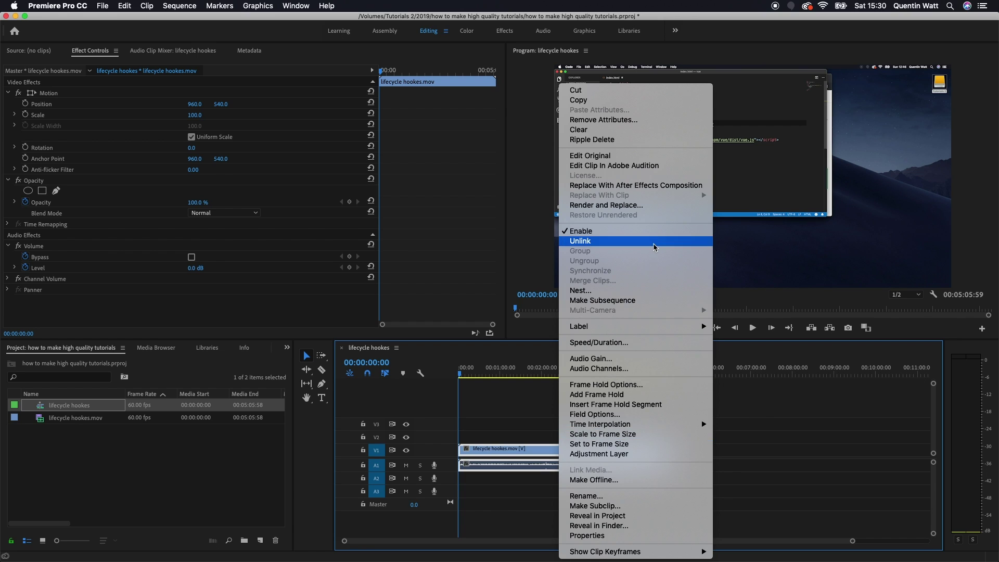
pyautogui.click(641, 166)
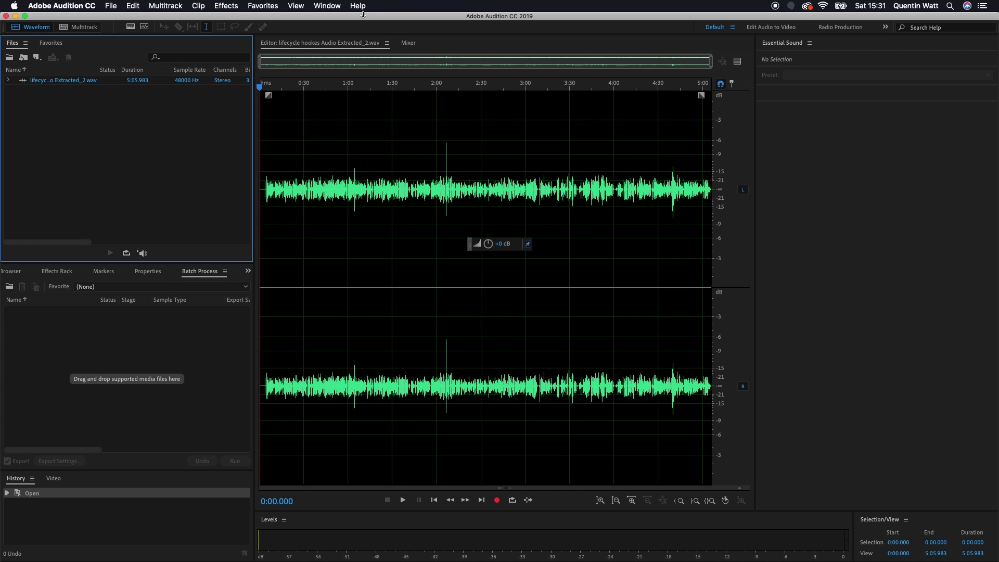
# Apply Amplitude and Compression > Normalize at 99% to the extracted waveform
pyautogui.moveTo(364, 17); pyautogui.dragTo(336, 13)
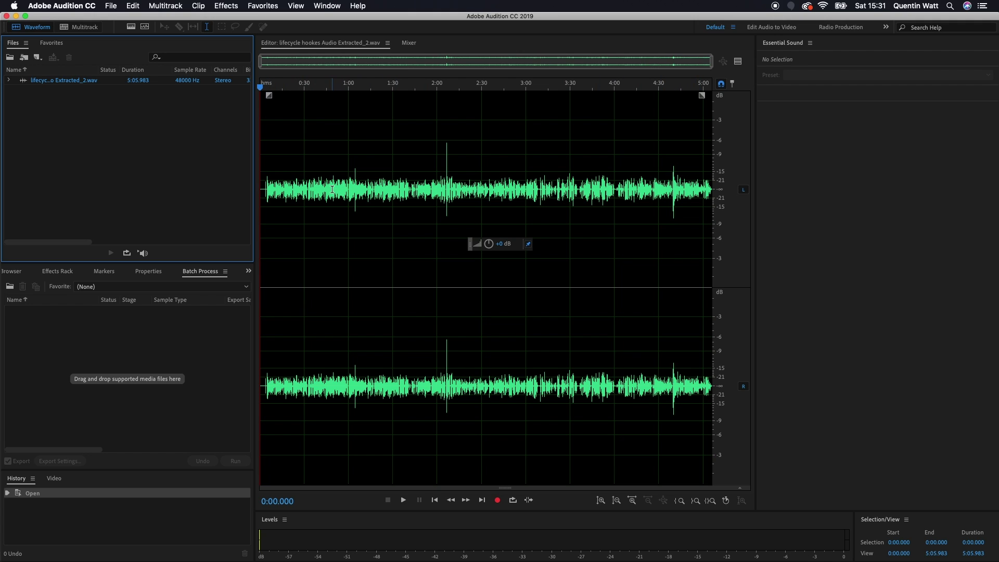
pyautogui.click(226, 6)
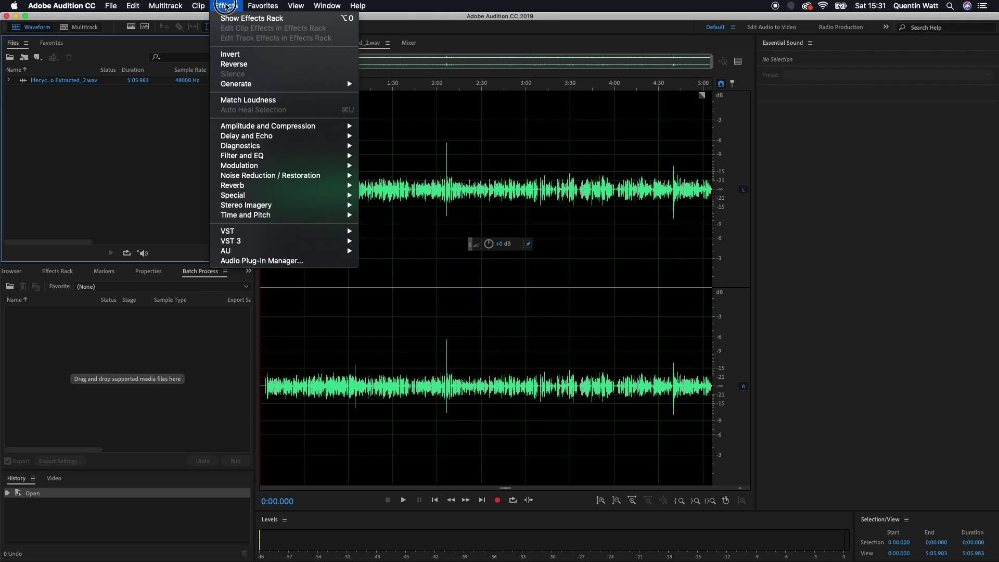
pyautogui.moveTo(275, 129)
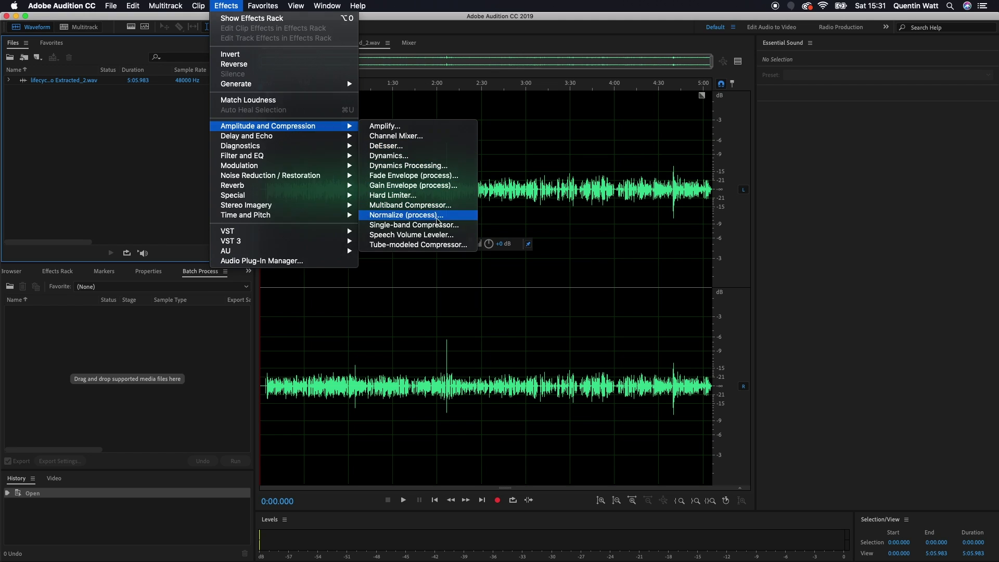
pyautogui.click(434, 215)
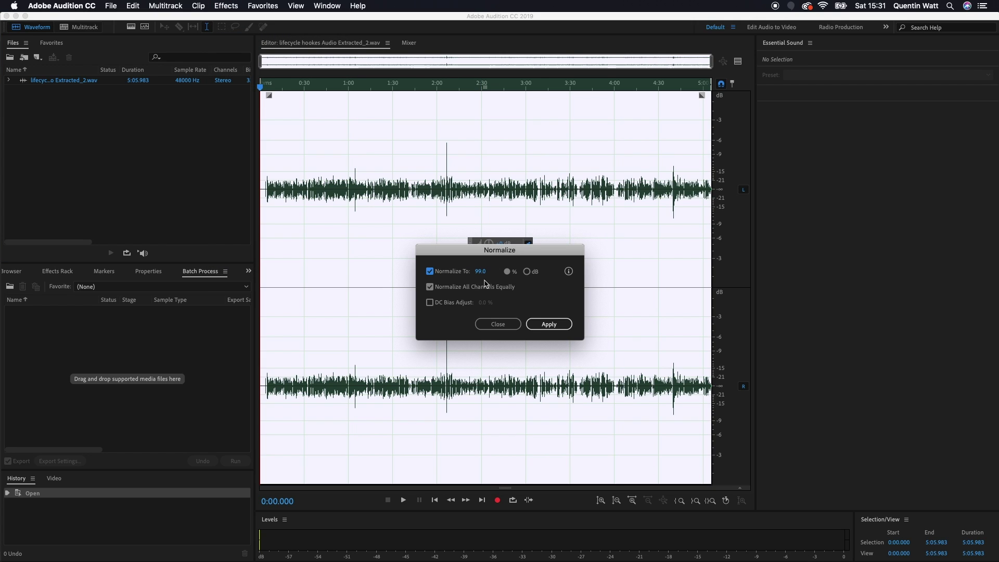
pyautogui.click(549, 324)
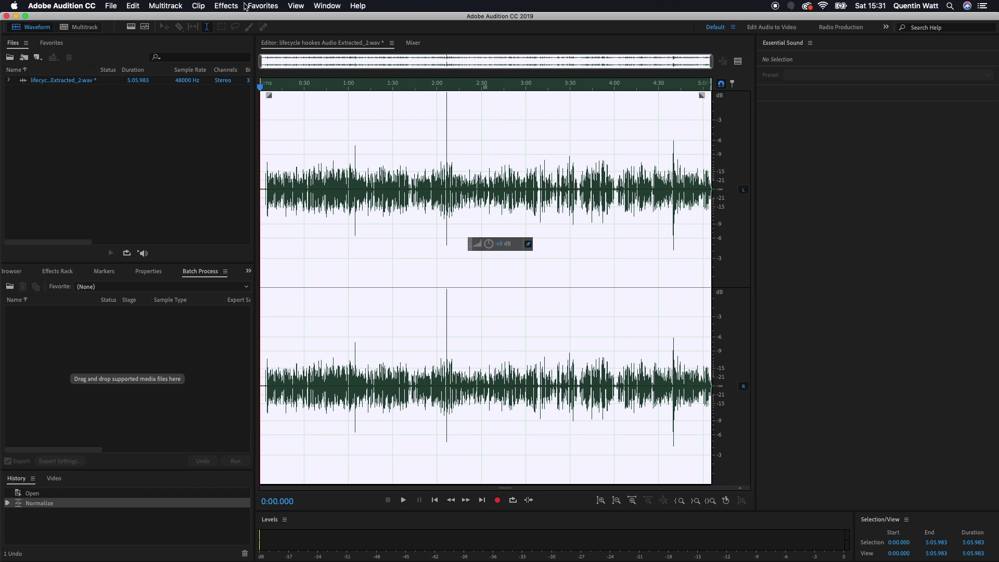
pyautogui.click(229, 7)
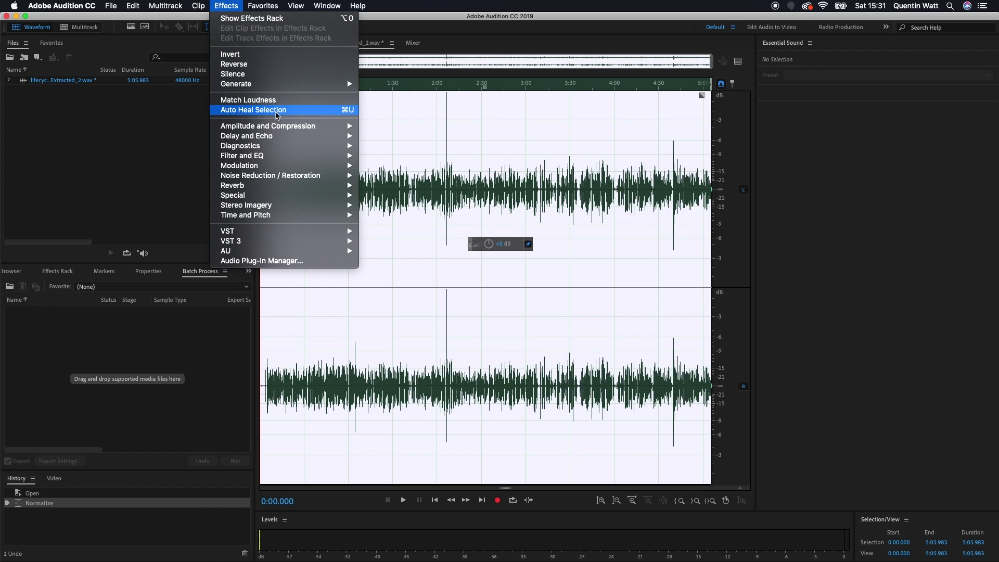
# Apply Amplitude and Compression > Multiband Compressor using the Classical Master preset
pyautogui.moveTo(292, 126)
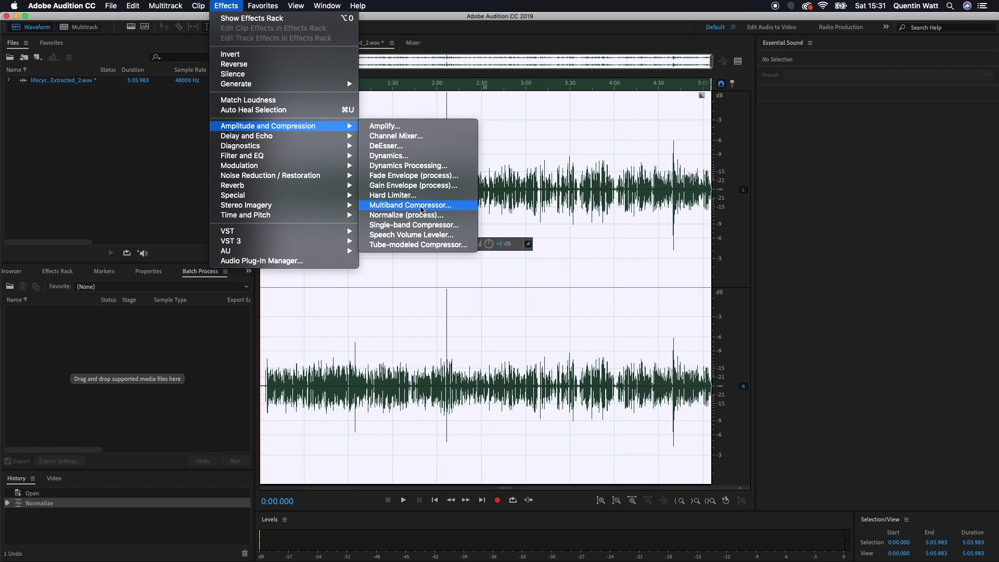
pyautogui.click(434, 208)
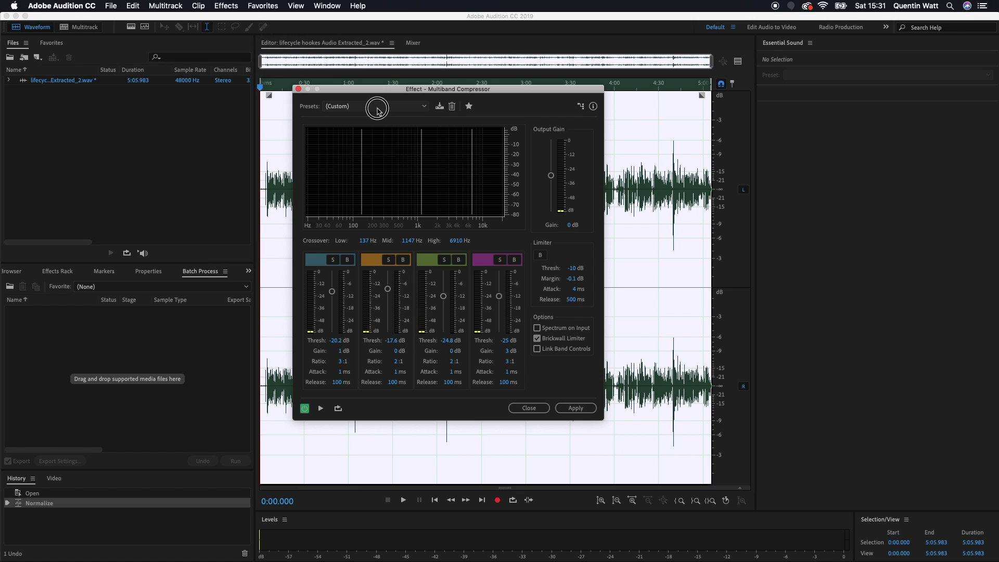
pyautogui.click(379, 106)
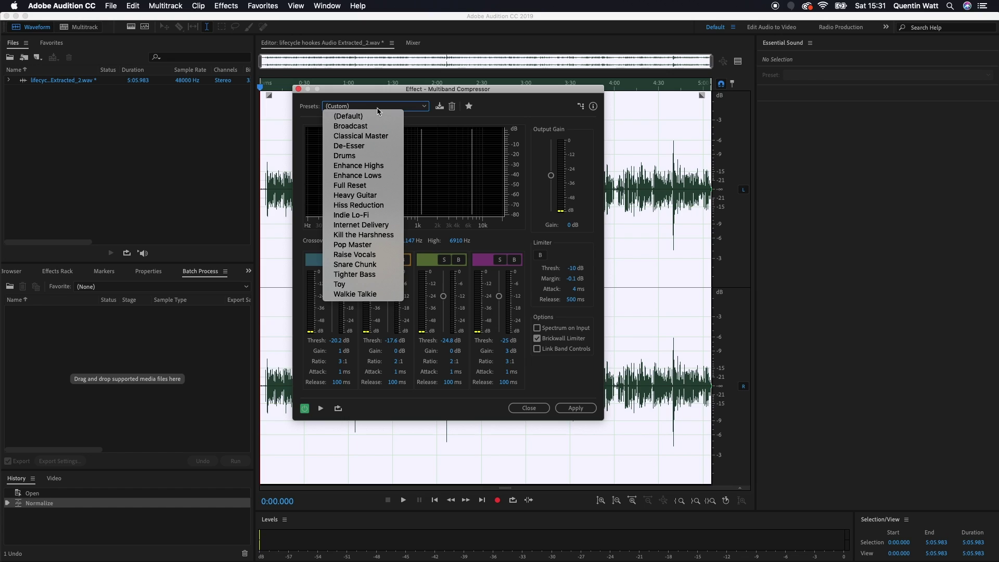
pyautogui.click(372, 137)
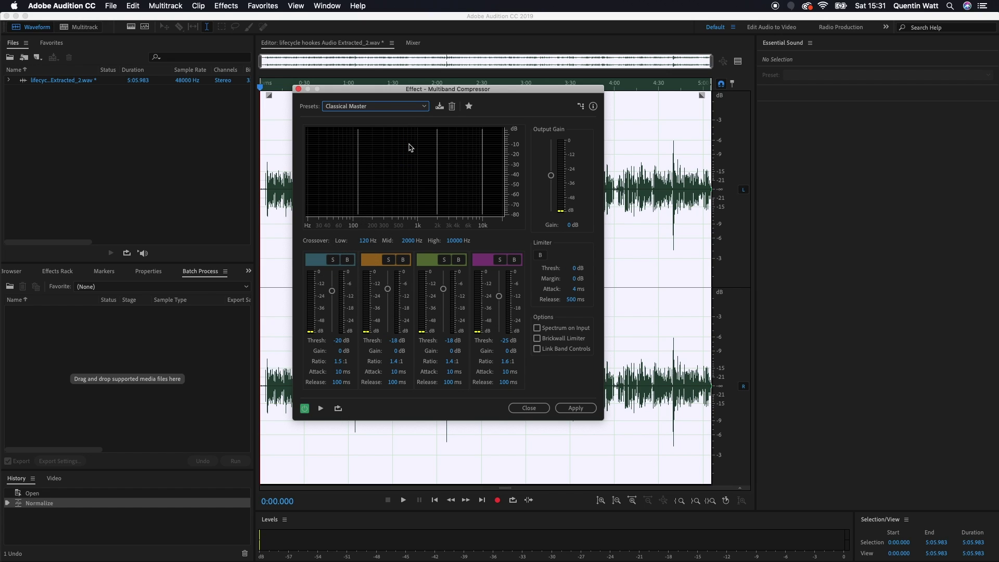
pyautogui.click(581, 410)
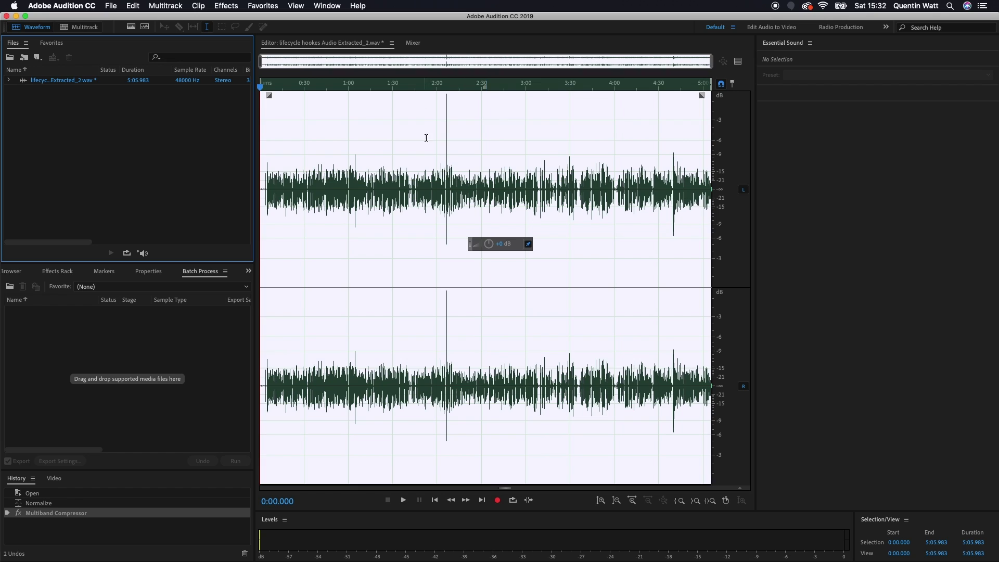
# Apply Hard Limiter with -8.0 dB maximum amplitude and 3.0 dB input boost
pyautogui.click(230, 6)
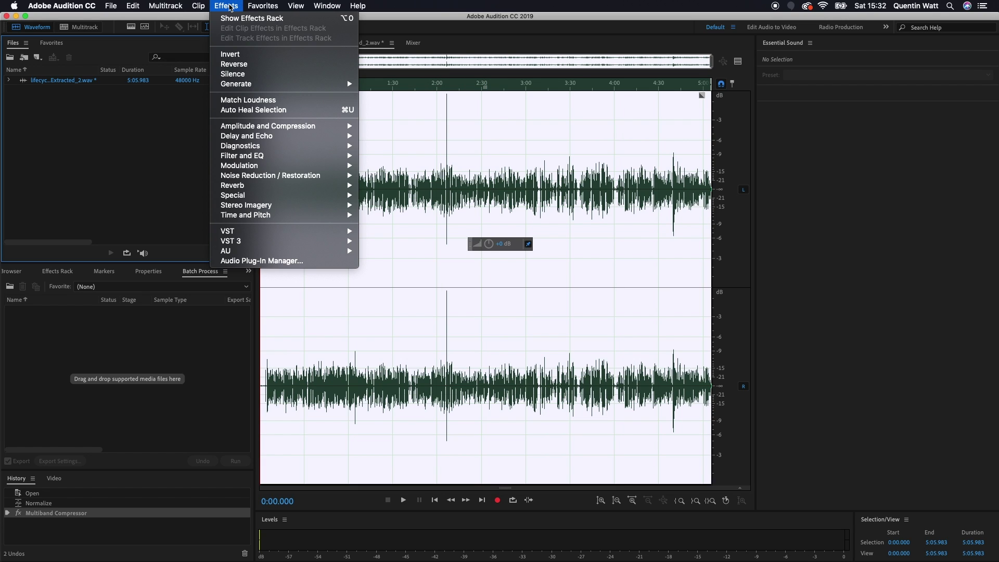
pyautogui.moveTo(270, 126)
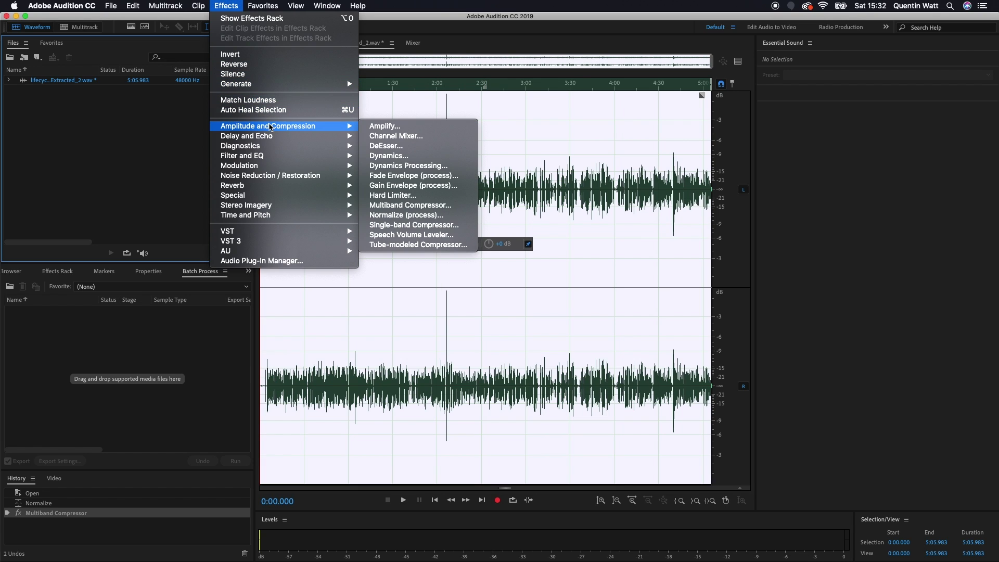
pyautogui.click(419, 196)
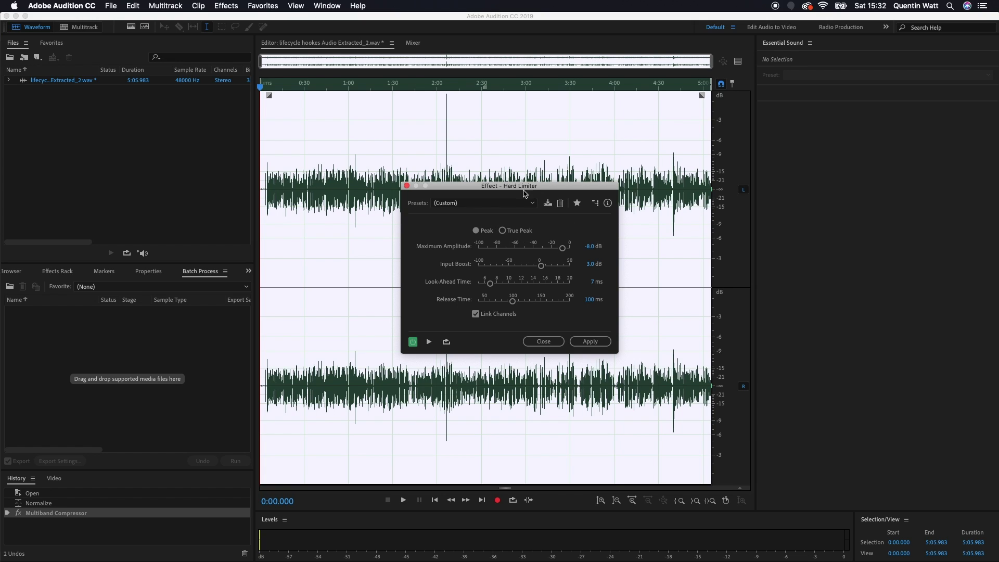
pyautogui.moveTo(525, 194); pyautogui.dragTo(529, 246)
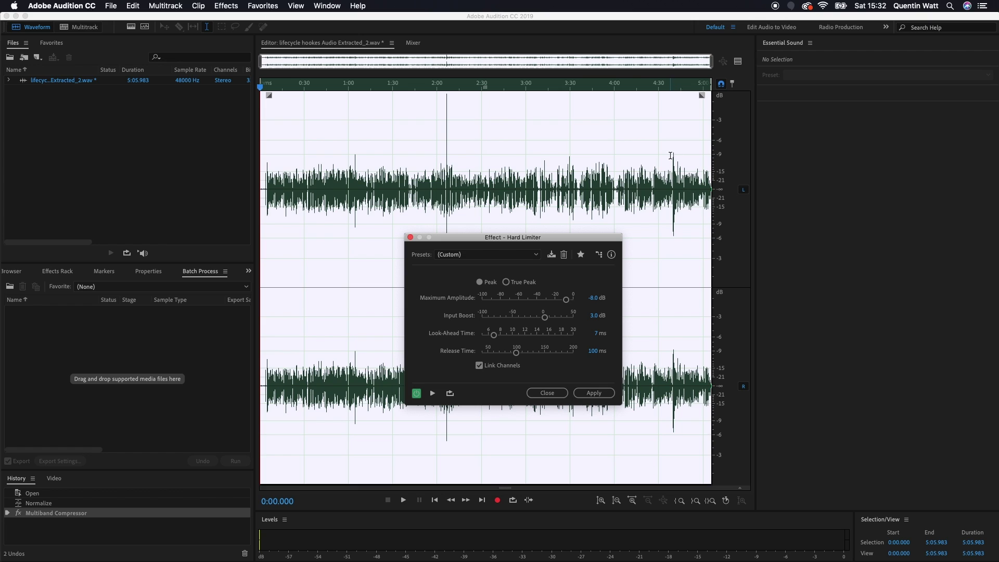
pyautogui.click(599, 394)
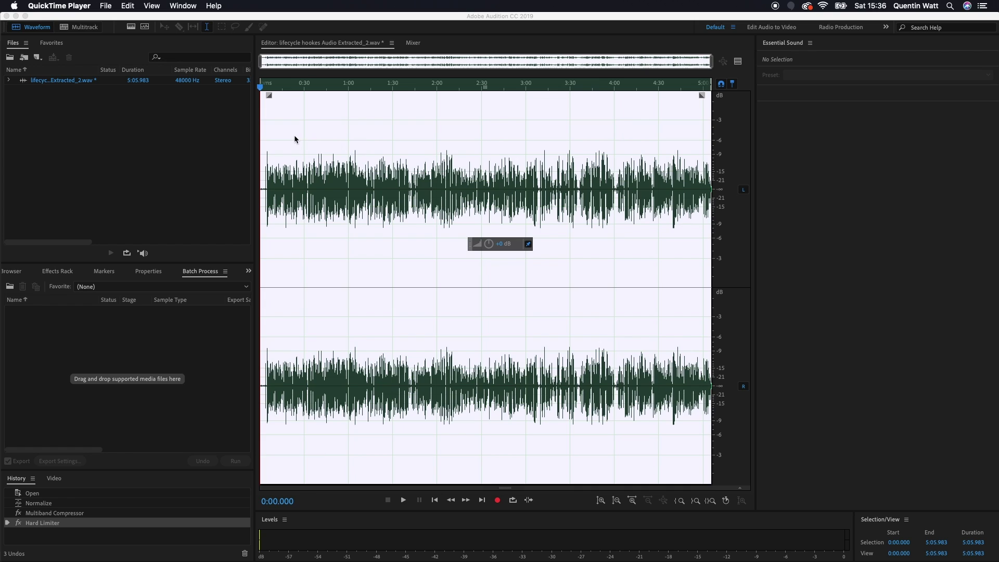
pyautogui.click(285, 183)
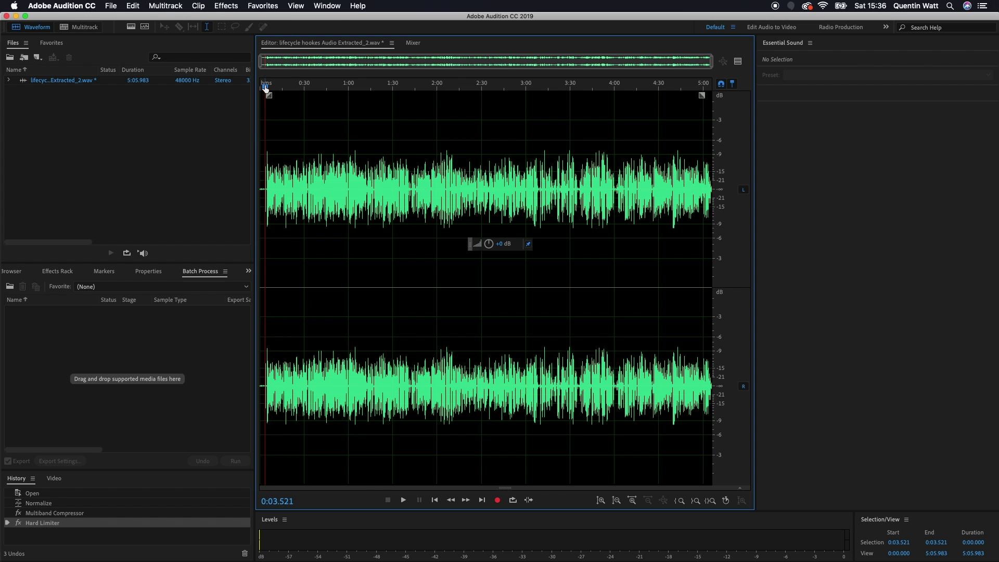
# Zoom the waveform to 0:00–0:15.9 and place the playhead at 0:00.898
pyautogui.click(251, 88)
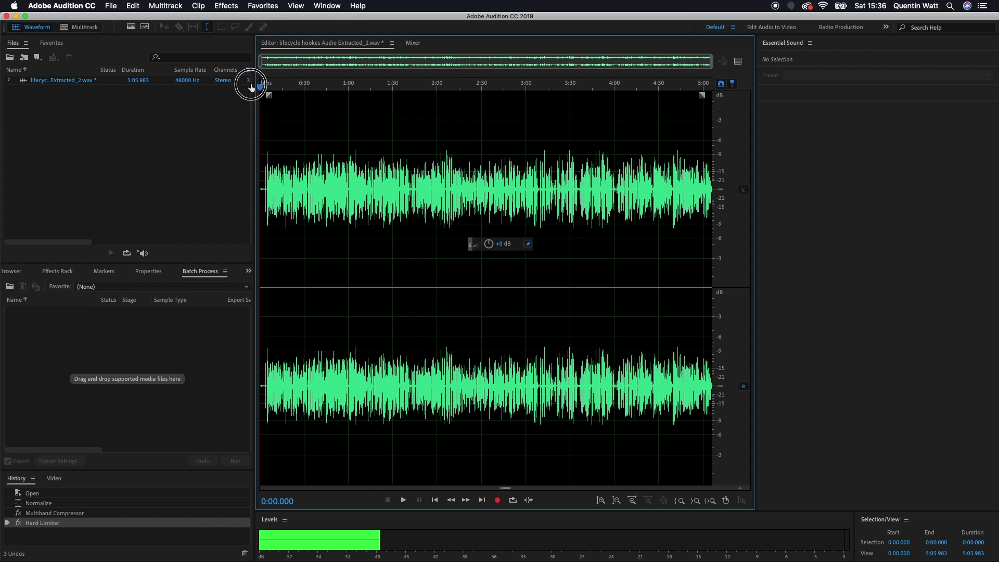
pyautogui.scroll(5, 271, 204)
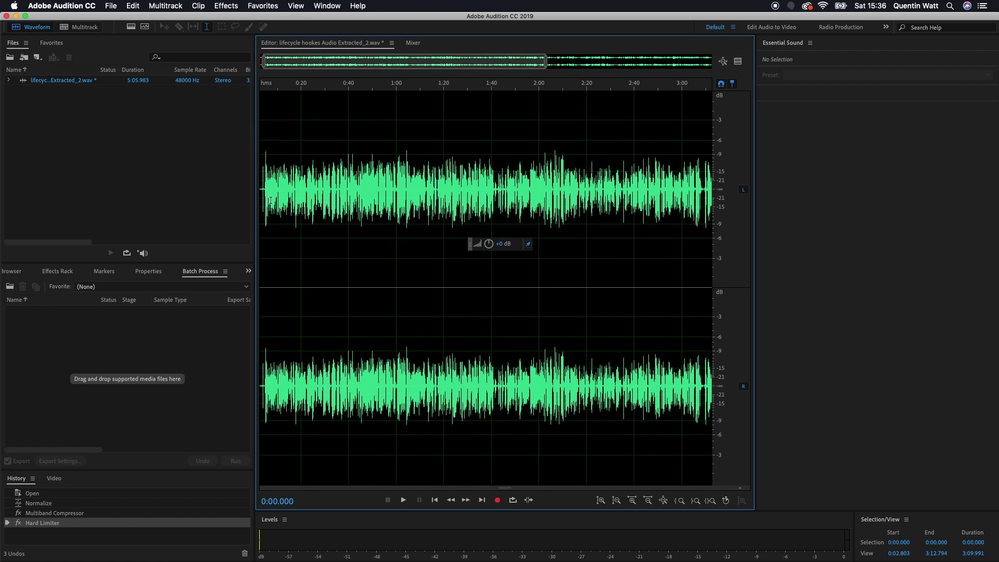
pyautogui.scroll(3, 271, 199)
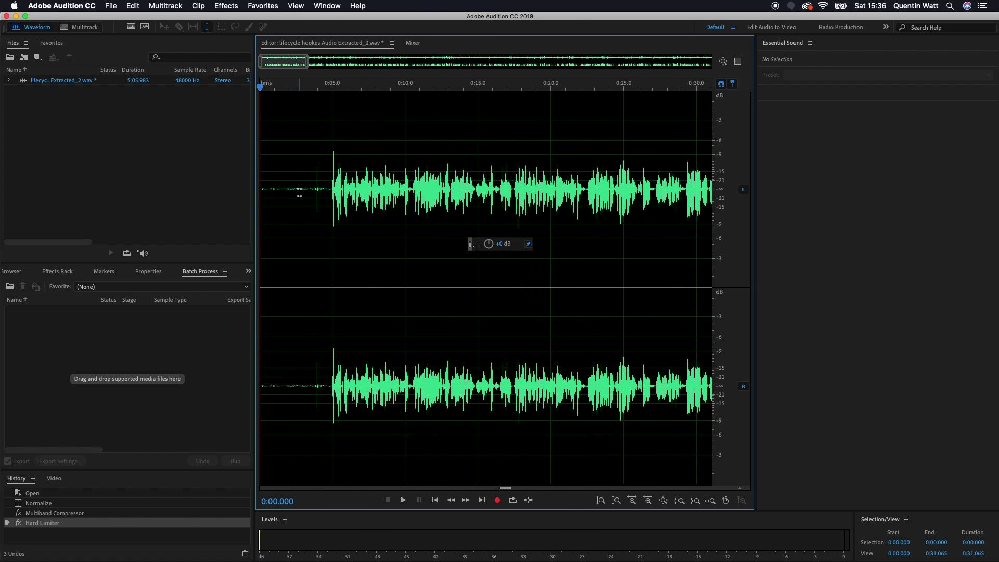
pyautogui.scroll(3, 301, 193)
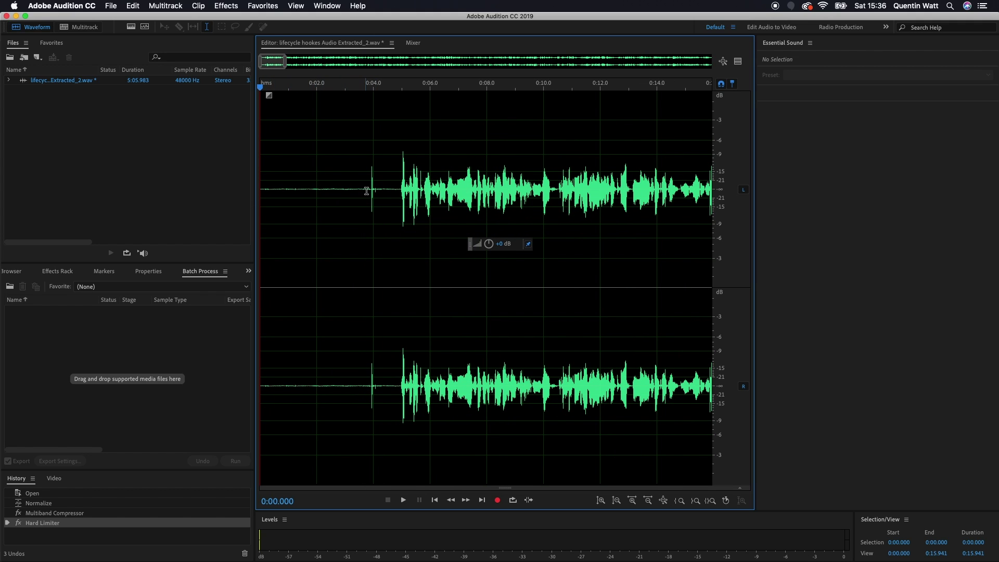
pyautogui.moveTo(367, 189); pyautogui.dragTo(199, 172)
pyautogui.click(452, 268)
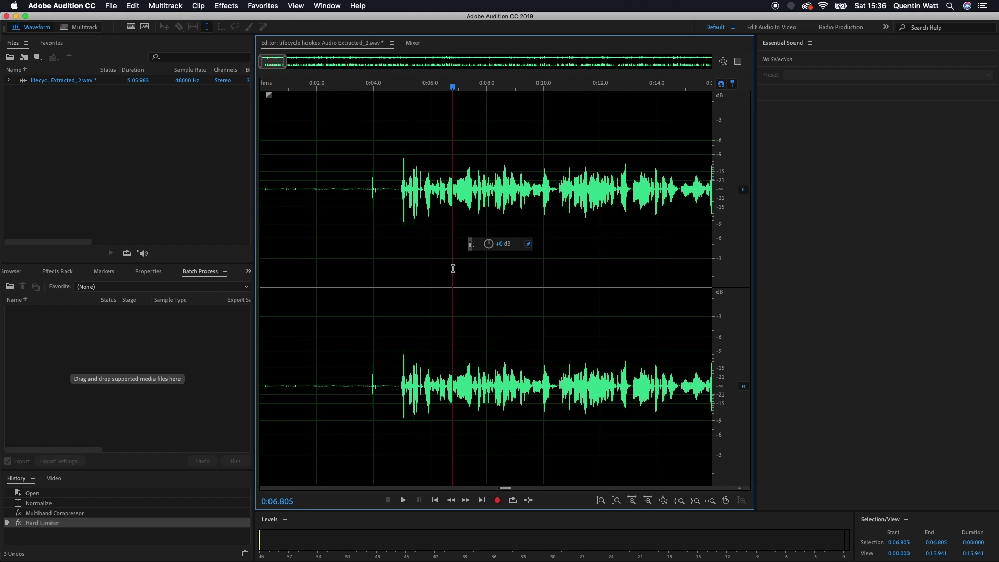
pyautogui.click(286, 189)
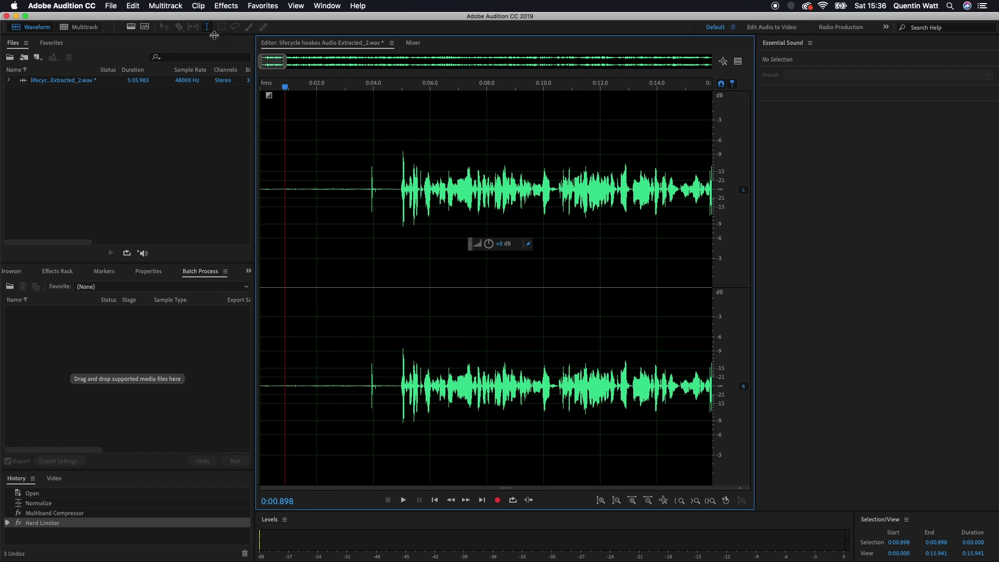
# Open the Dynamics Processing effect and close it without applying anything
pyautogui.click(223, 6)
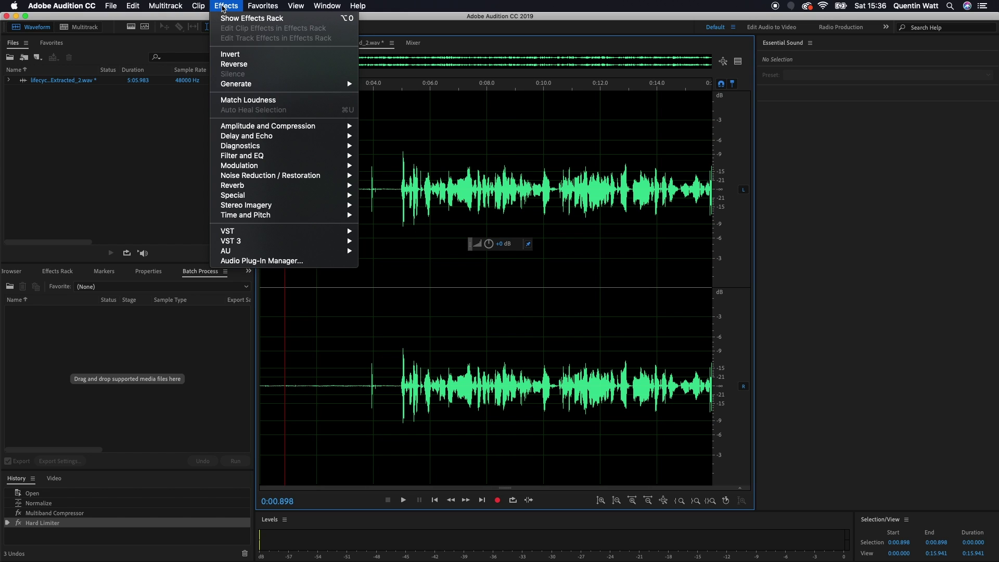
pyautogui.moveTo(248, 127)
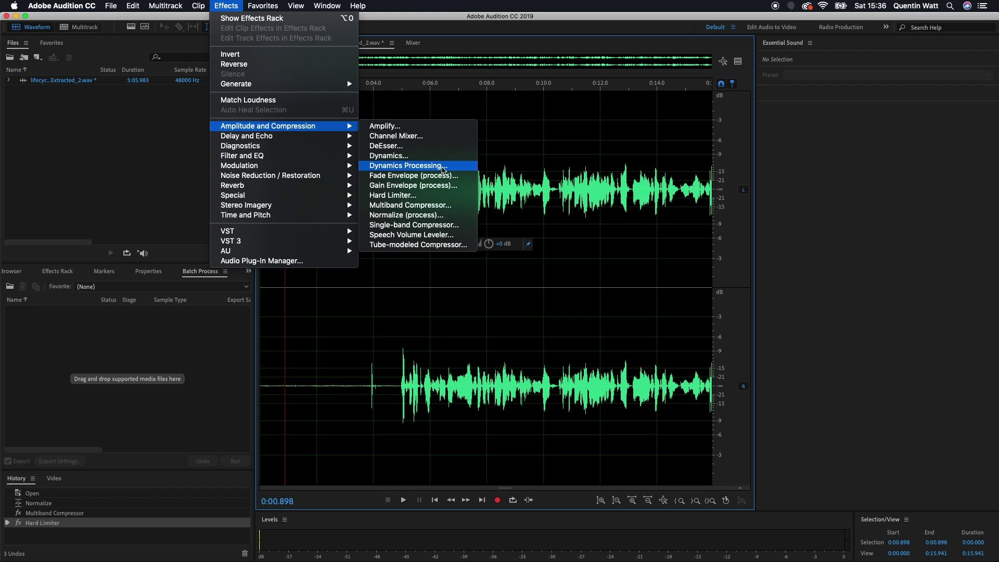
pyautogui.moveTo(291, 181)
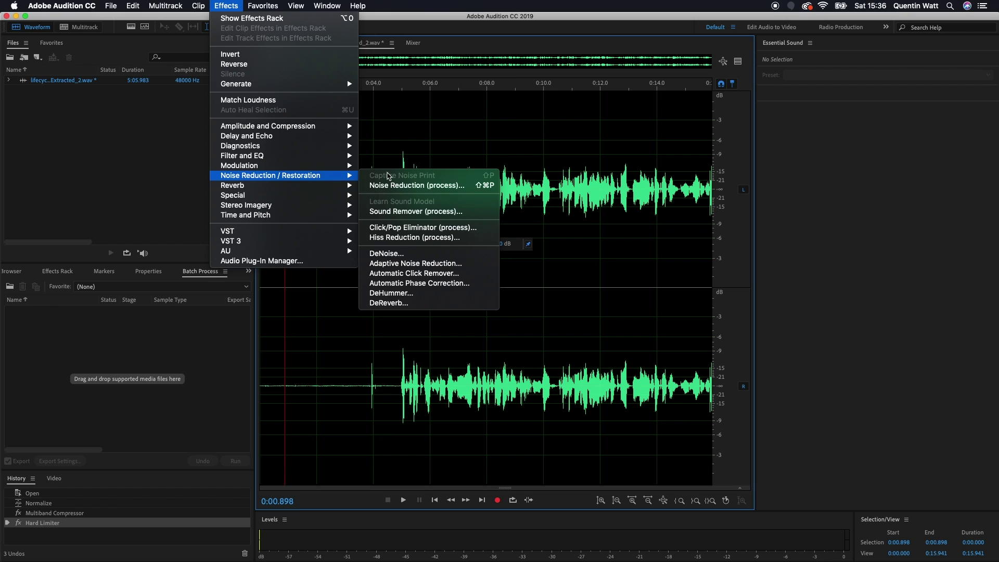
pyautogui.moveTo(330, 183)
pyautogui.moveTo(315, 128)
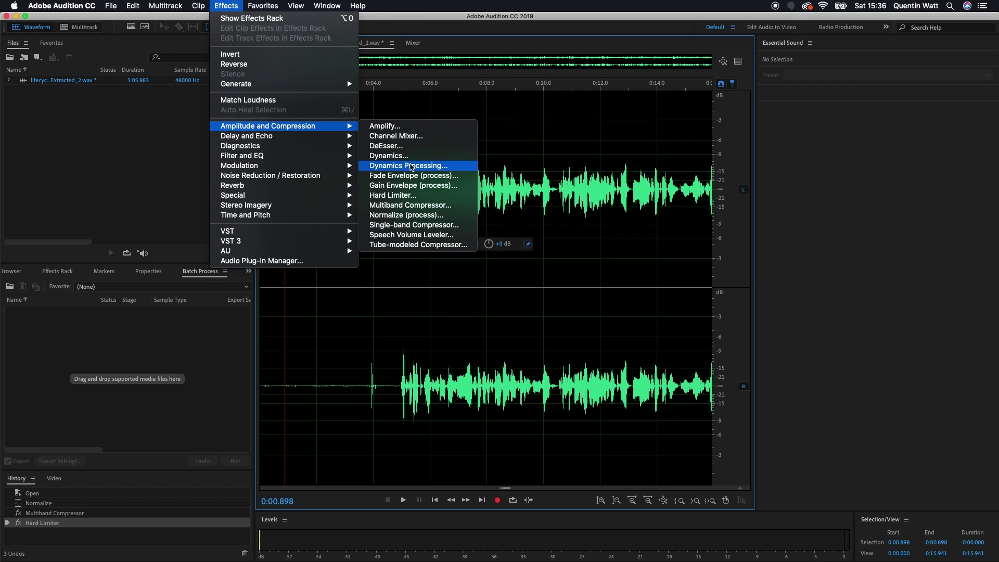
pyautogui.click(409, 166)
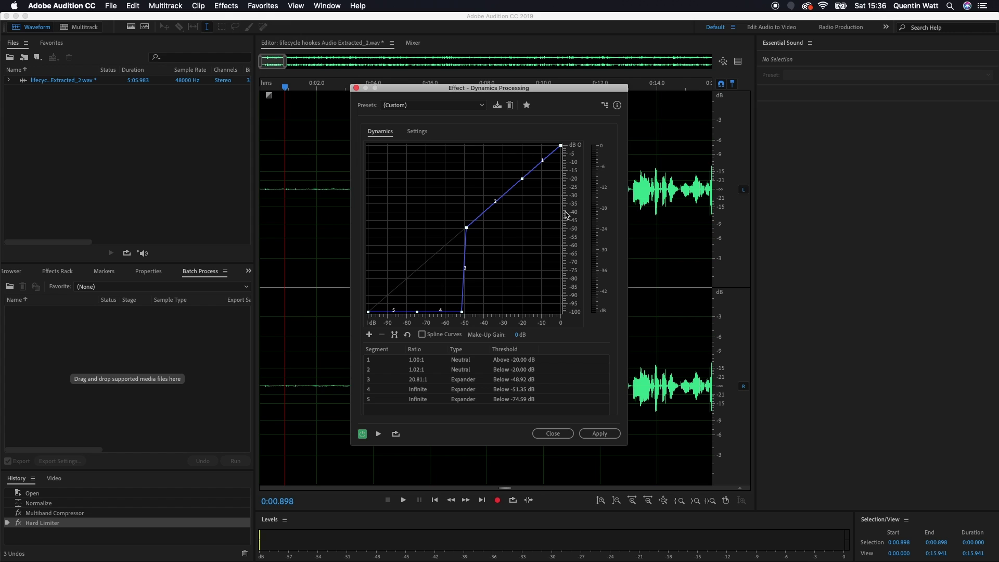
pyautogui.click(552, 434)
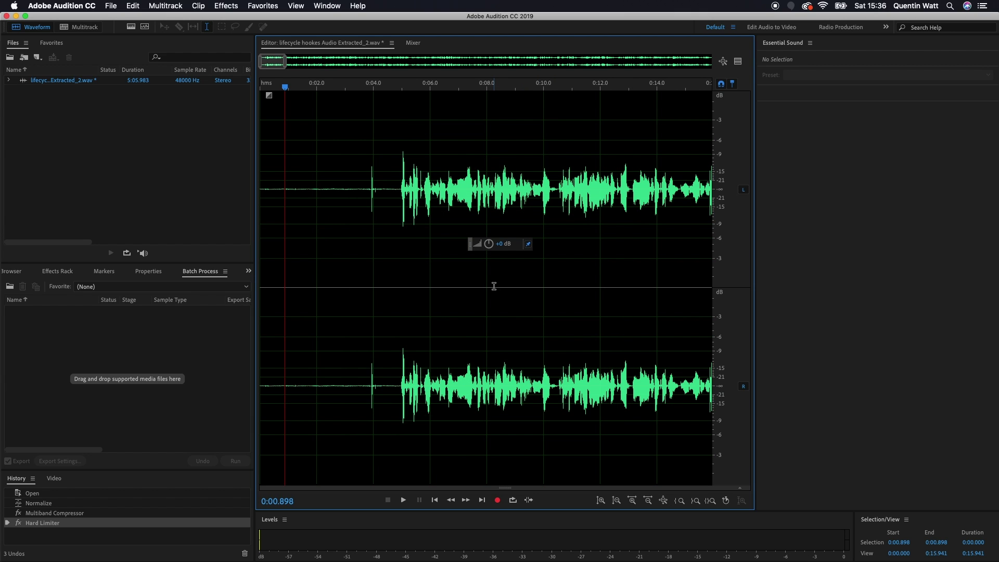
# Zoom out fully and select the entire waveform for the Amplitude and Compression effects
pyautogui.press('\\')
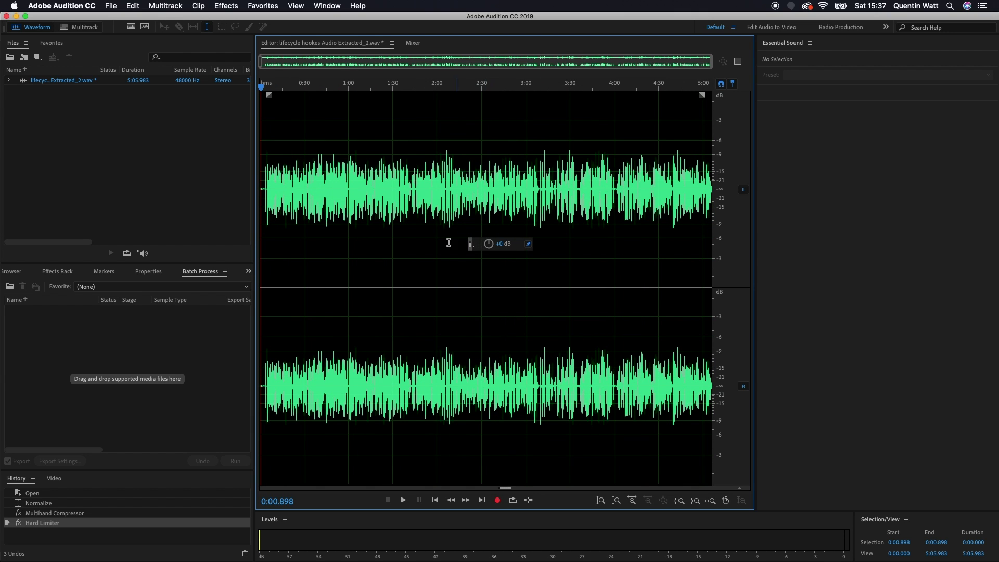
pyautogui.doubleClick(439, 241)
pyautogui.click(233, 6)
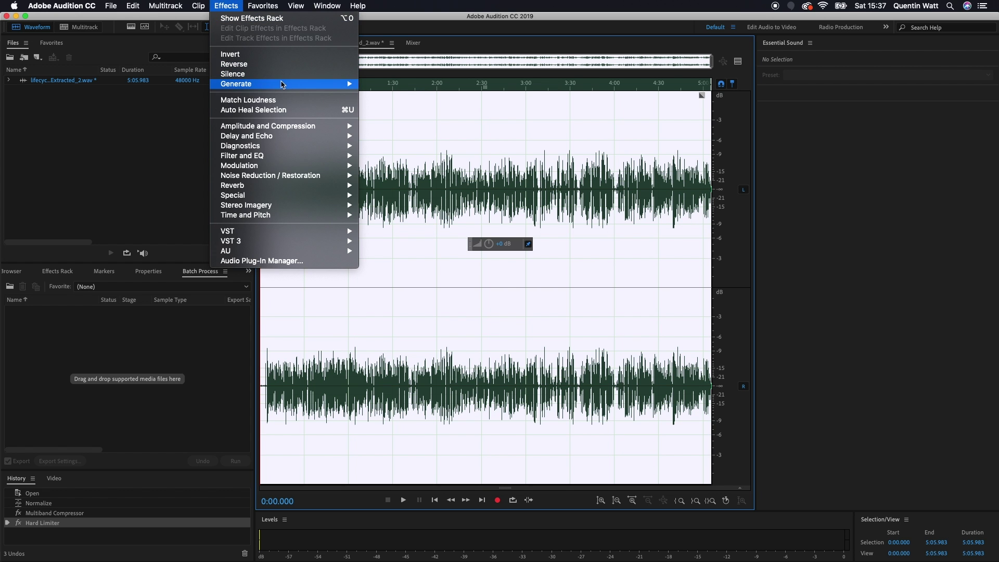
# Open Dynamics Processing for the whole selection and reset it to the (Default) preset
pyautogui.moveTo(354, 125)
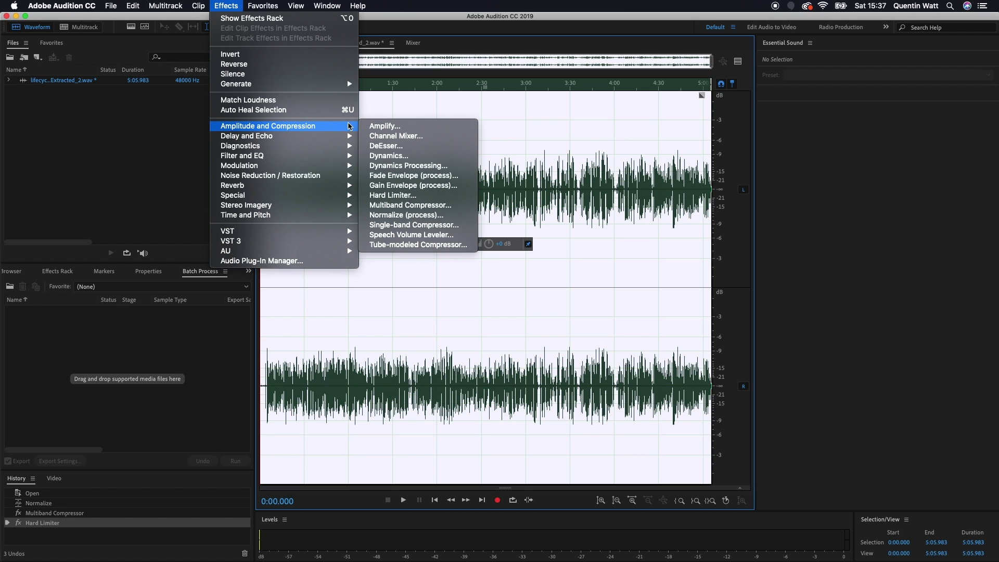
pyautogui.click(411, 166)
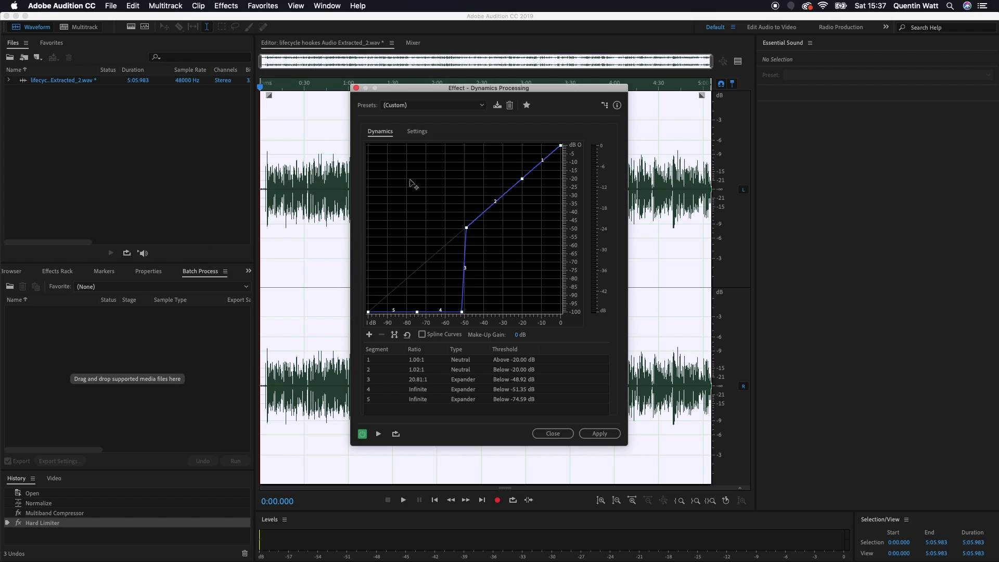
pyautogui.click(423, 106)
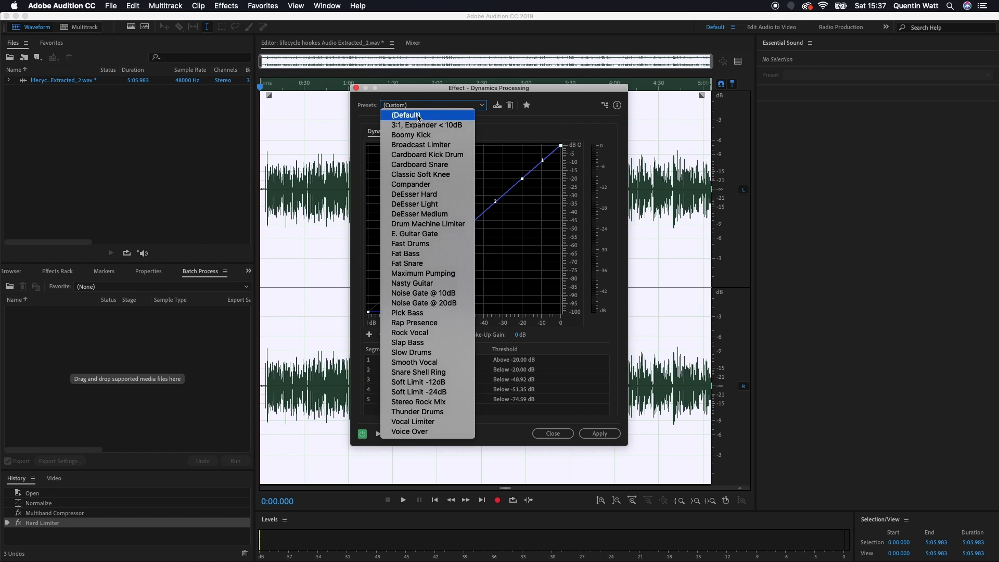
pyautogui.click(423, 115)
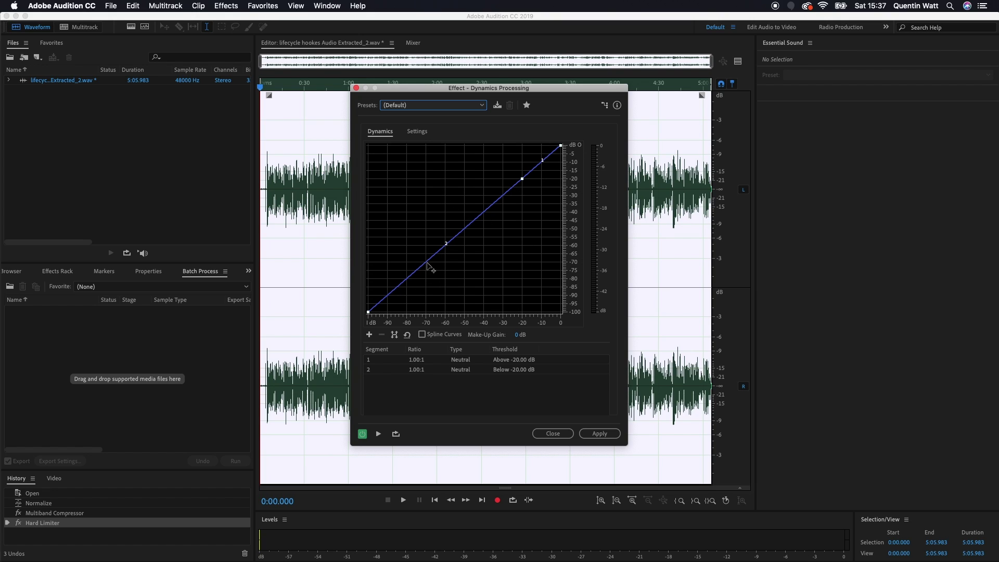
# Preview the Default dynamics effect twice, starting and stopping playback each time
pyautogui.press('space')
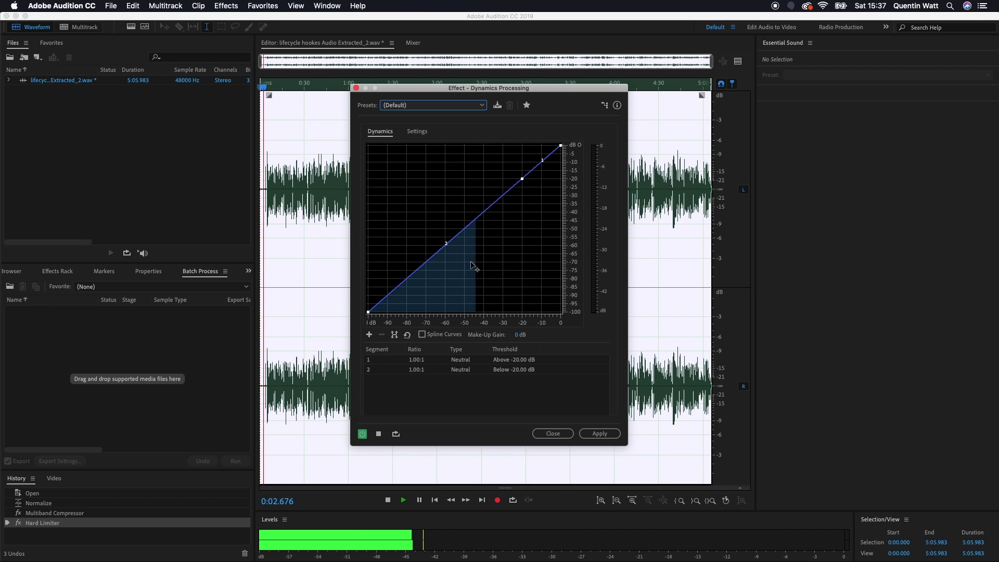
pyautogui.press('space')
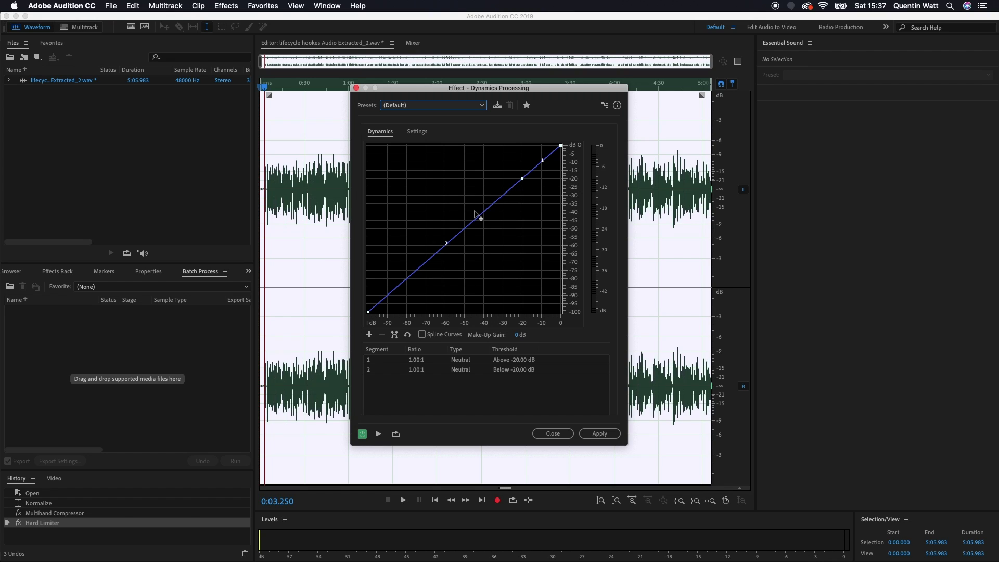
pyautogui.press('space')
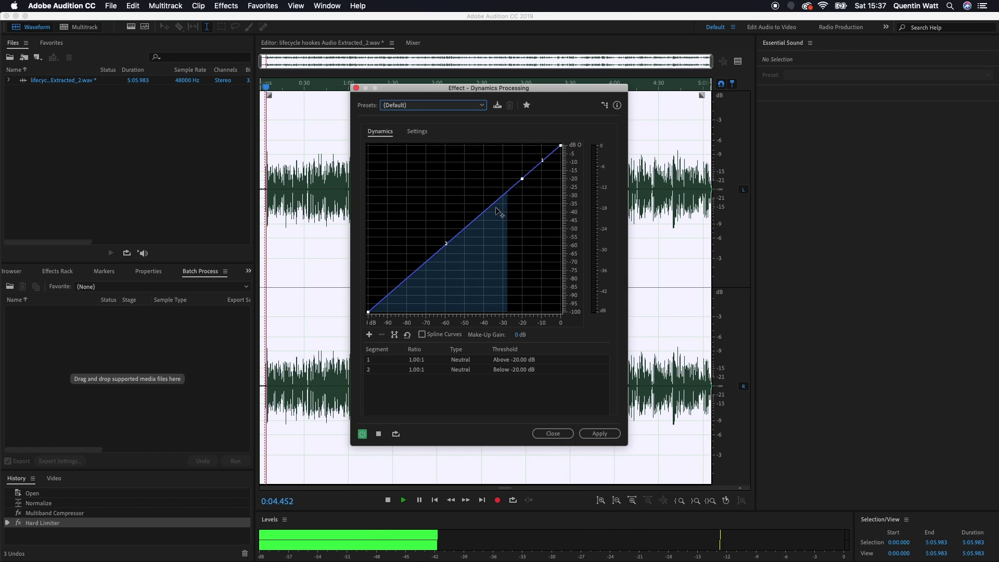
pyautogui.press('space')
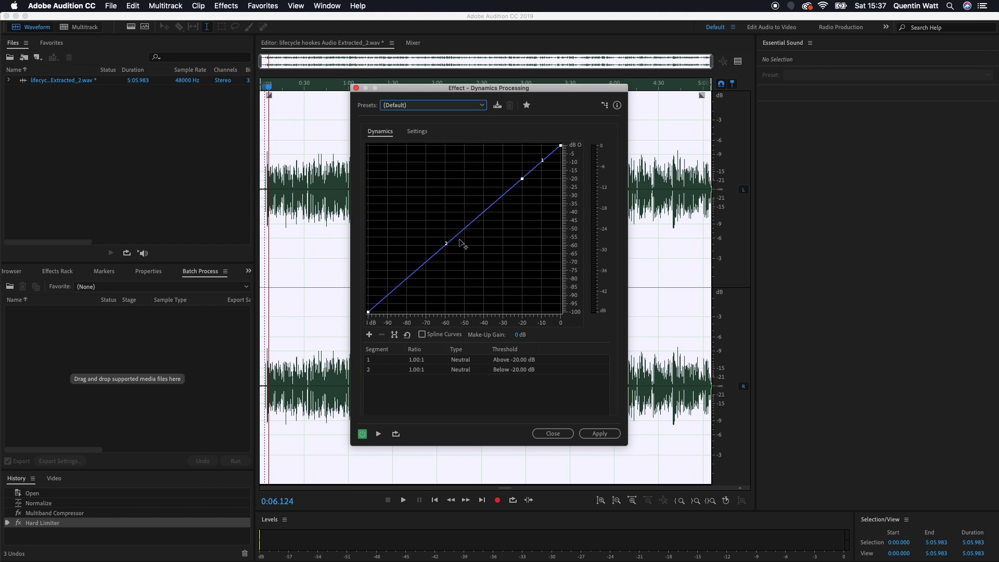
# Drag the expander curve points to -34.59 dB and -44.32 dB to gate quiet audio
pyautogui.moveTo(456, 237); pyautogui.dragTo(465, 320)
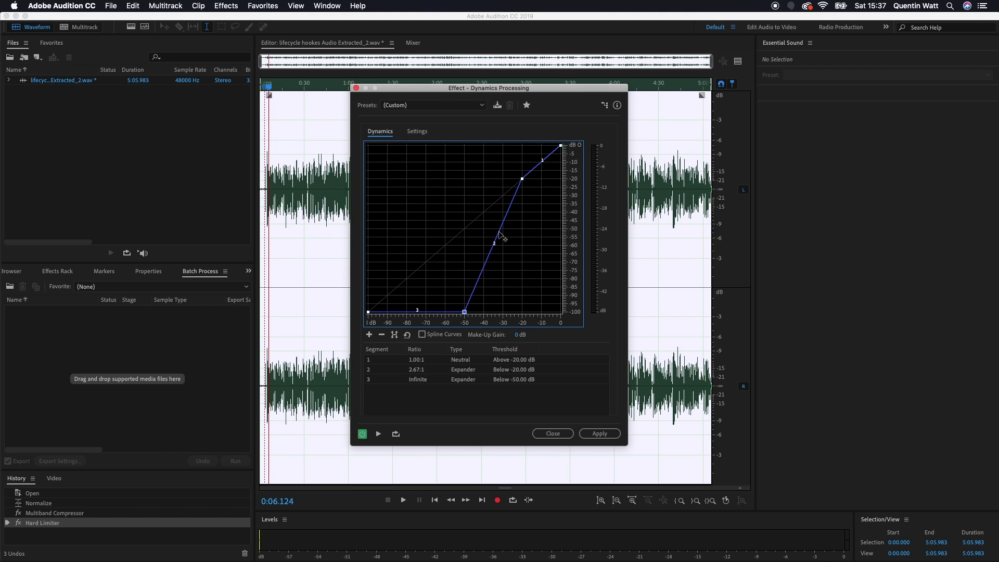
pyautogui.moveTo(499, 234); pyautogui.dragTo(480, 217)
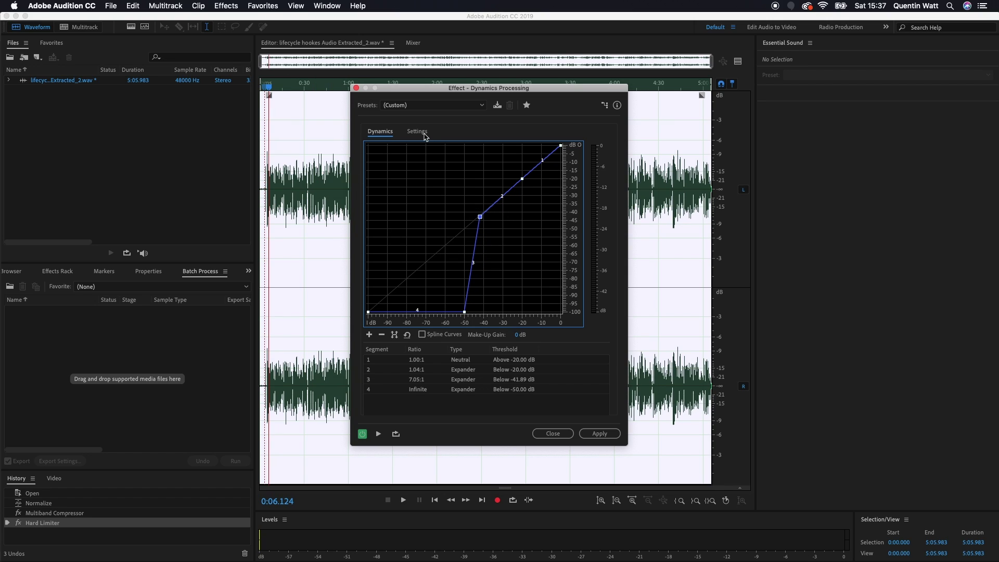
pyautogui.moveTo(417, 93); pyautogui.dragTo(443, 95)
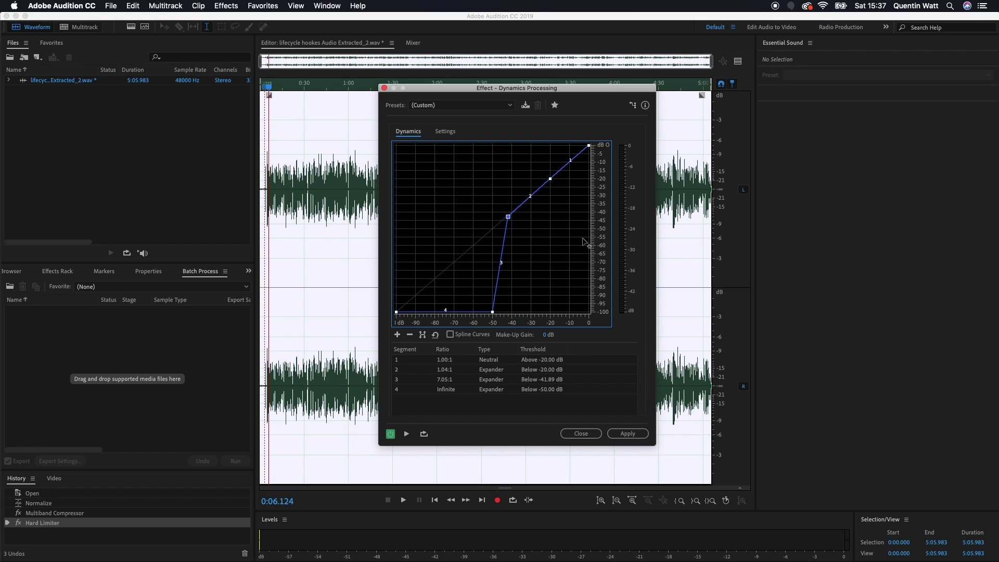
pyautogui.moveTo(511, 218); pyautogui.dragTo(524, 206)
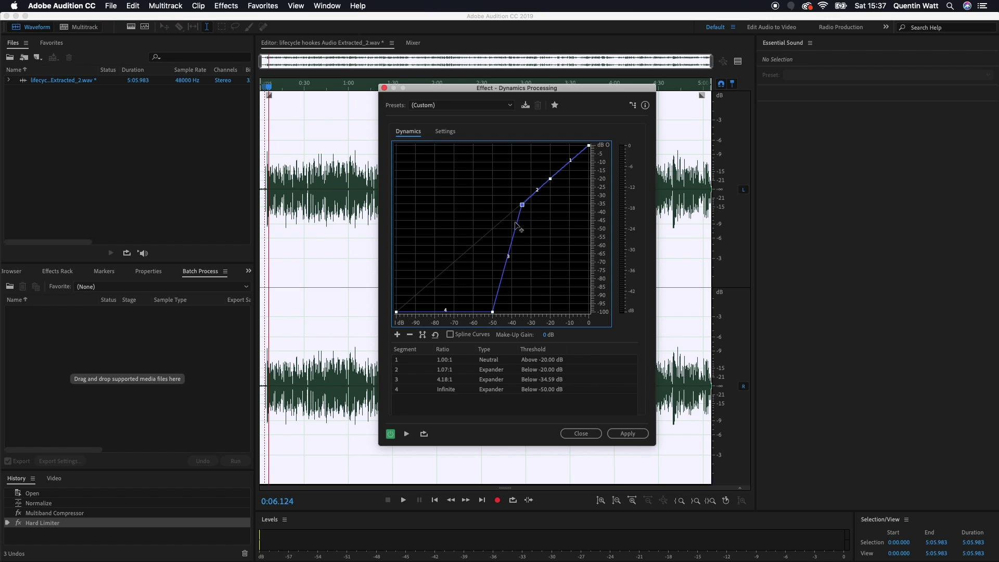
pyautogui.click(493, 312)
pyautogui.moveTo(492, 312); pyautogui.dragTo(503, 316)
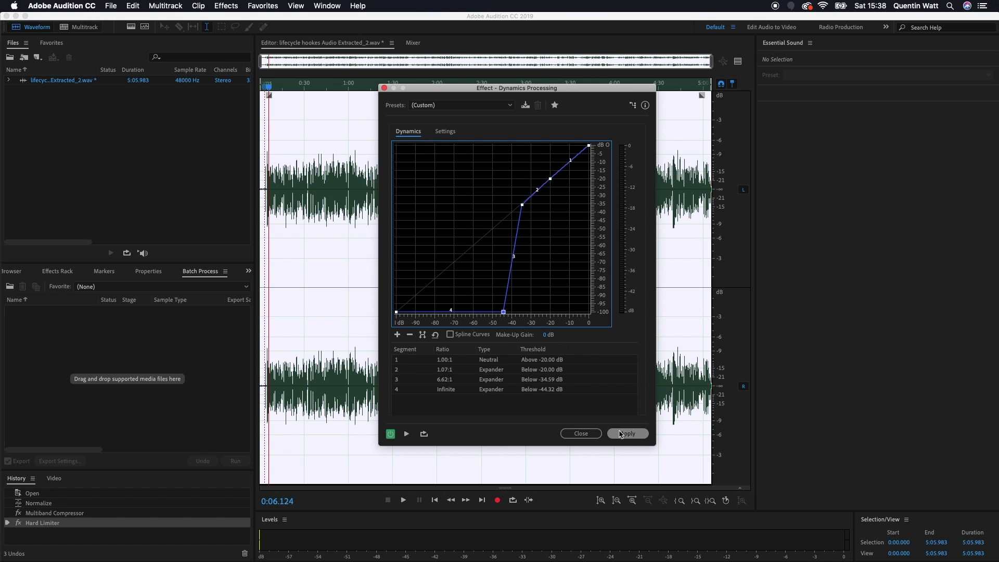
# Preview the custom expander curve, then apply the dynamics processing to the whole file
pyautogui.press('space')
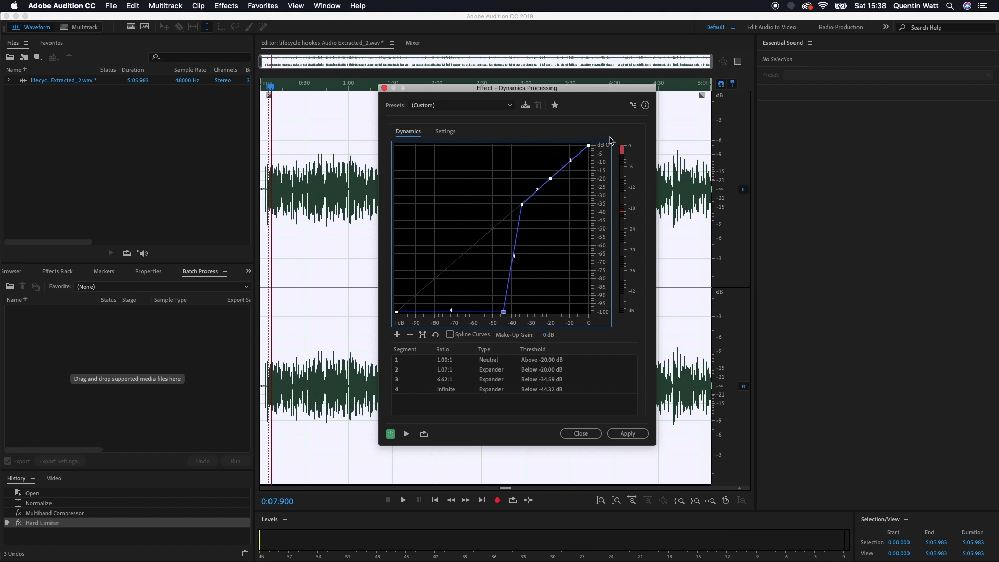
pyautogui.moveTo(539, 90); pyautogui.dragTo(502, 92)
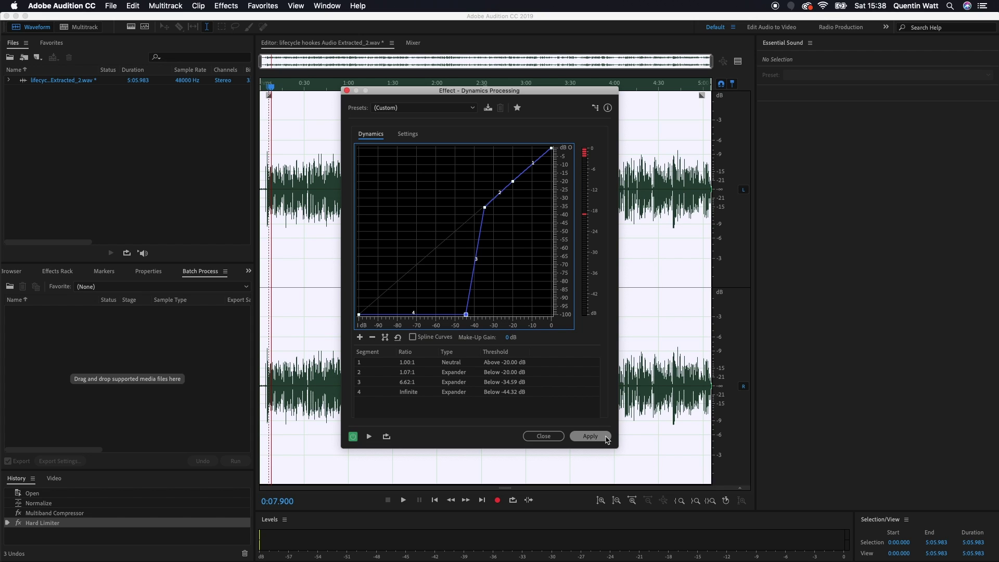
pyautogui.click(591, 436)
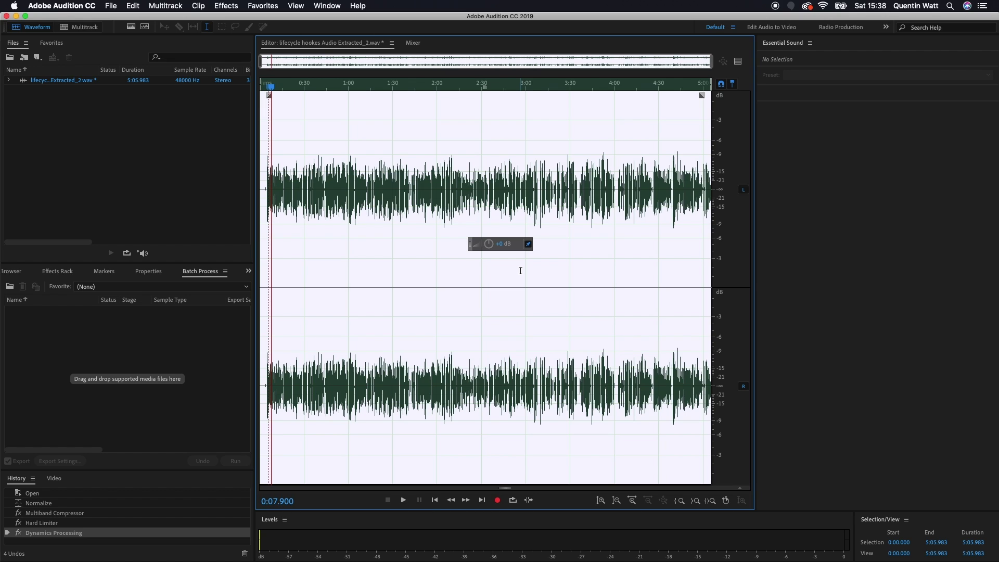
# Save the processed audio file and switch back to Premiere Pro
pyautogui.press('super+s')
pyautogui.press('super+h')
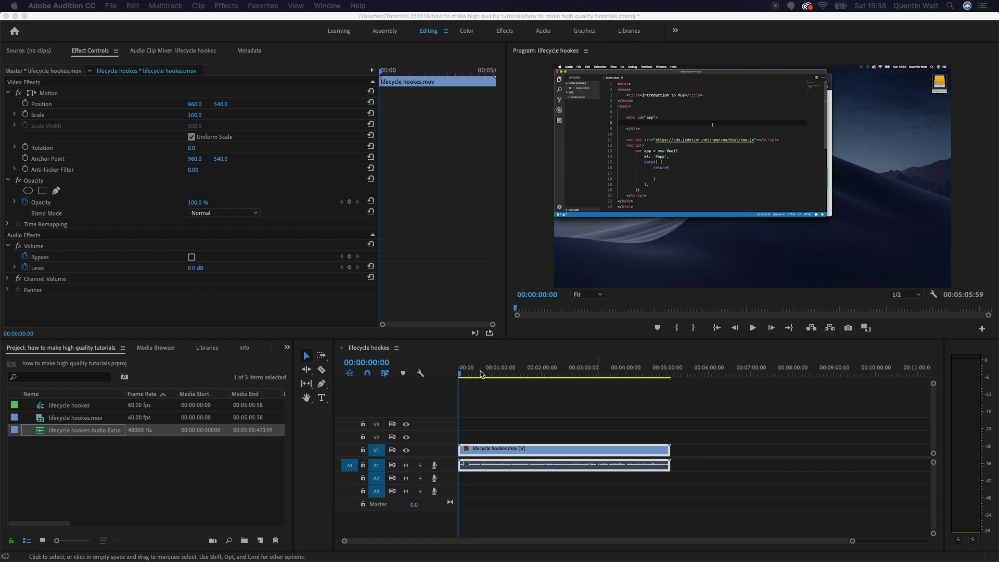
# Enlarge the A1 audio track height to show the processed stereo waveform
pyautogui.click(479, 385)
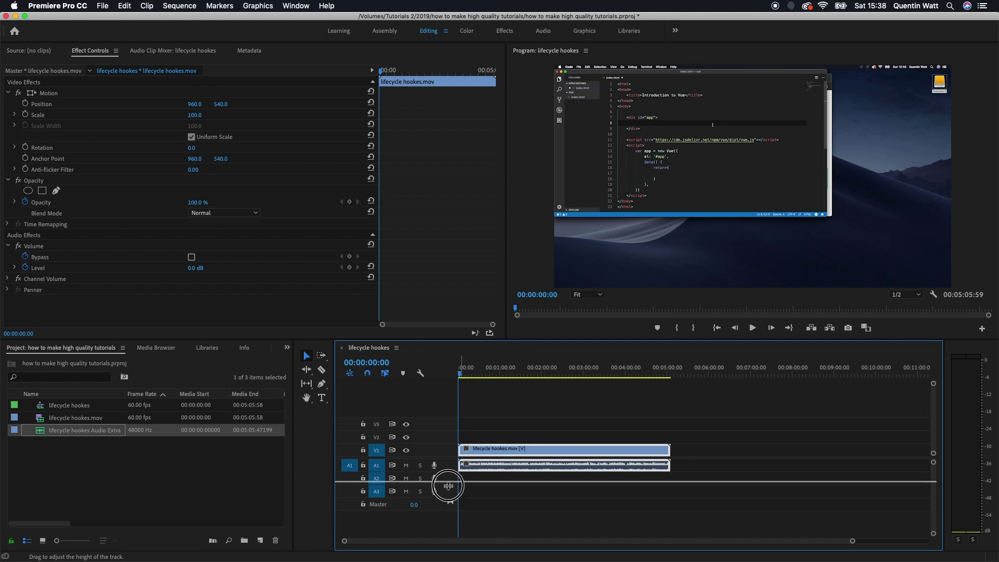
pyautogui.moveTo(448, 486); pyautogui.dragTo(447, 496)
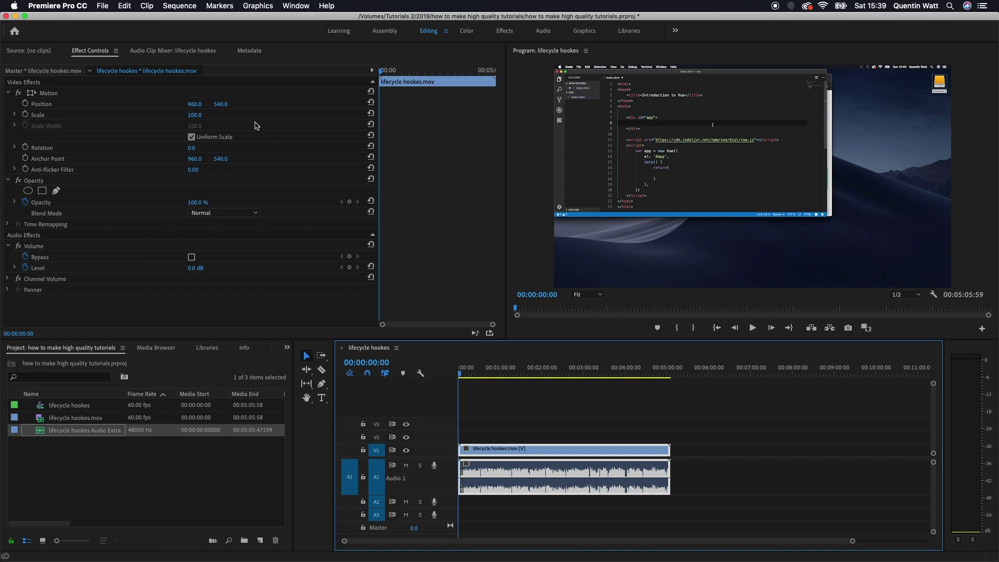
# Set the clip's Motion Scale to 146.0 and Position to 1400.0, 760.0, then save
pyautogui.moveTo(193, 115); pyautogui.dragTo(217, 115)
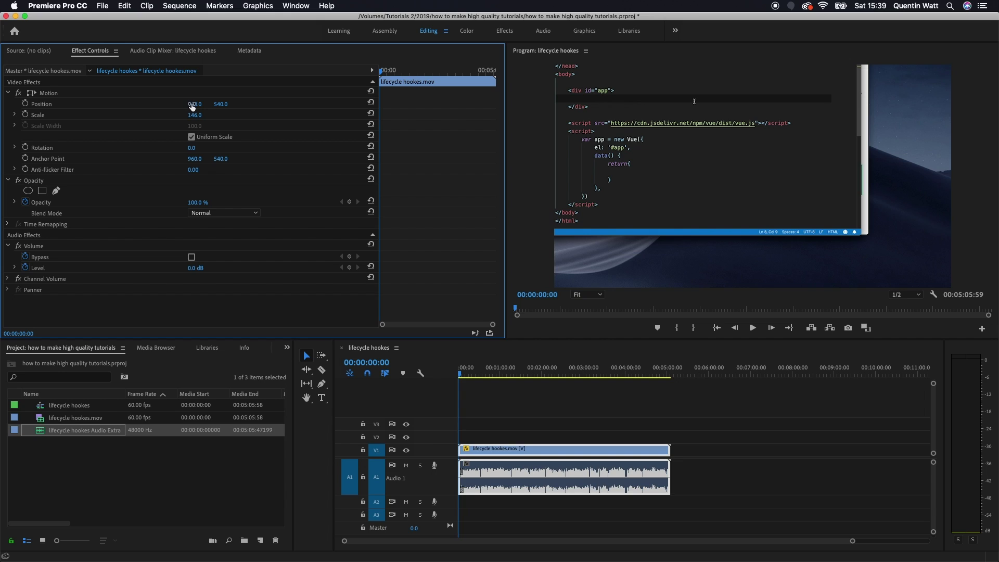
pyautogui.moveTo(192, 106); pyautogui.dragTo(423, 104)
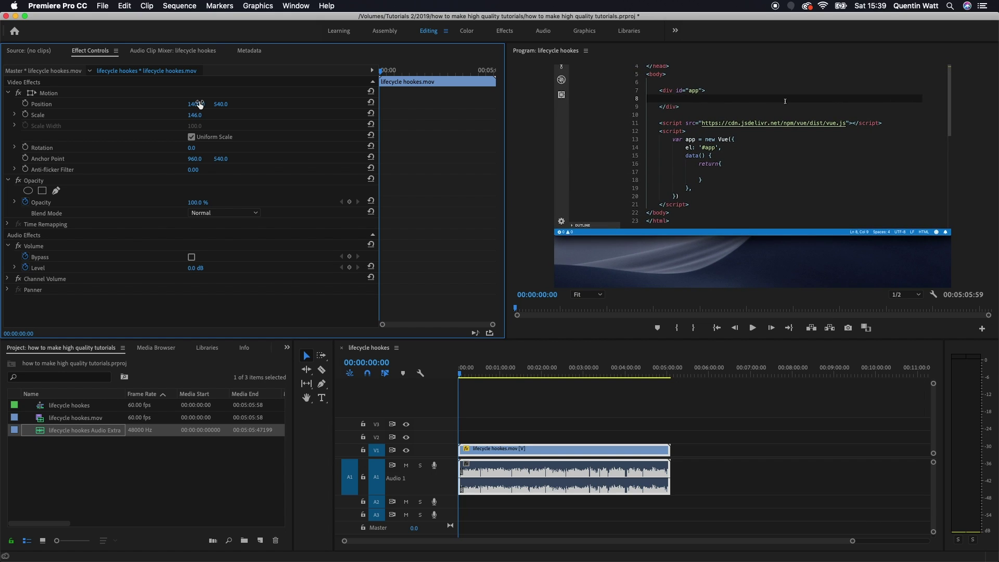
pyautogui.moveTo(220, 104); pyautogui.dragTo(336, 104)
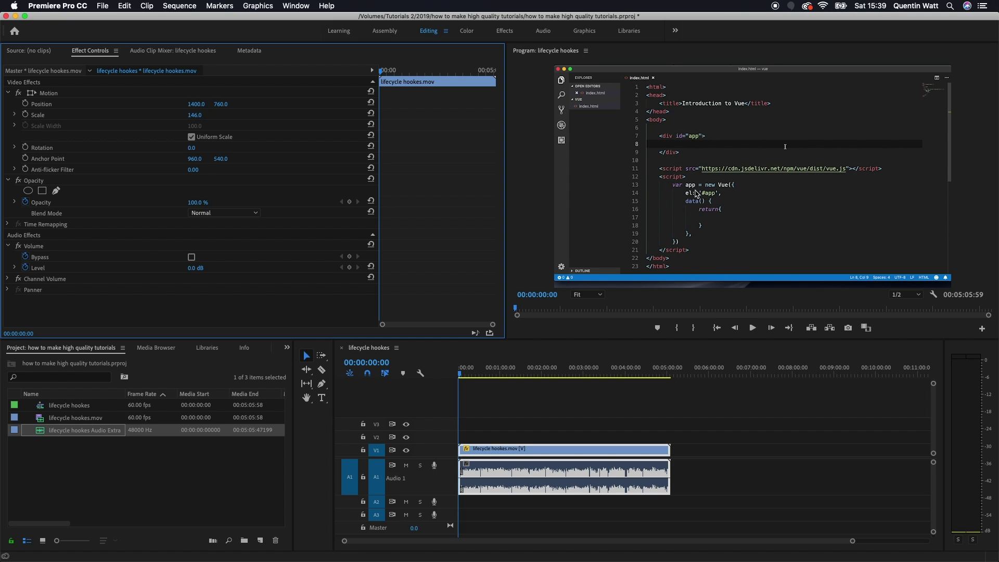
pyautogui.press('super+s')
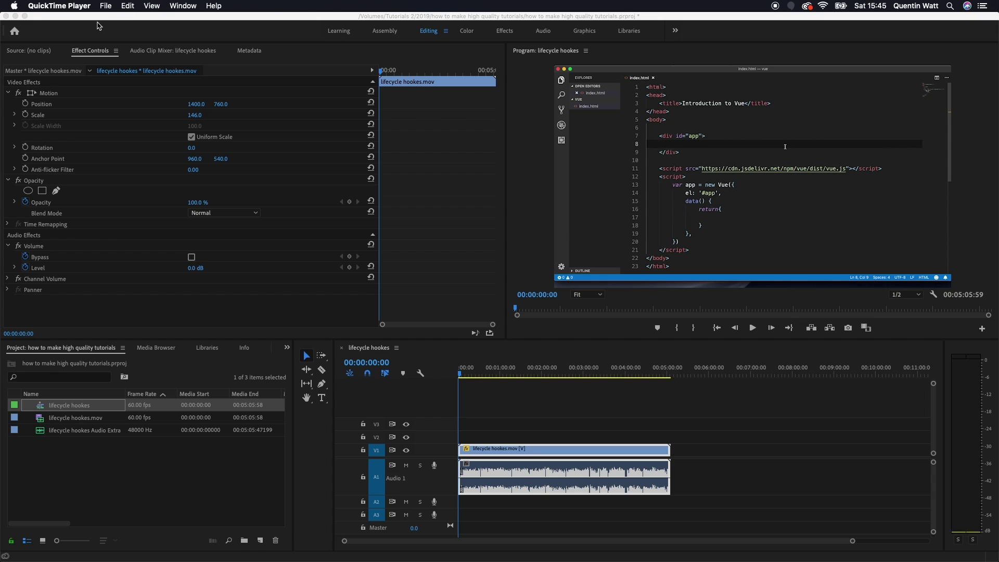
# Open File > Export > Media Export Settings and expand the export preset list
pyautogui.click(101, 20)
pyautogui.click(102, 6)
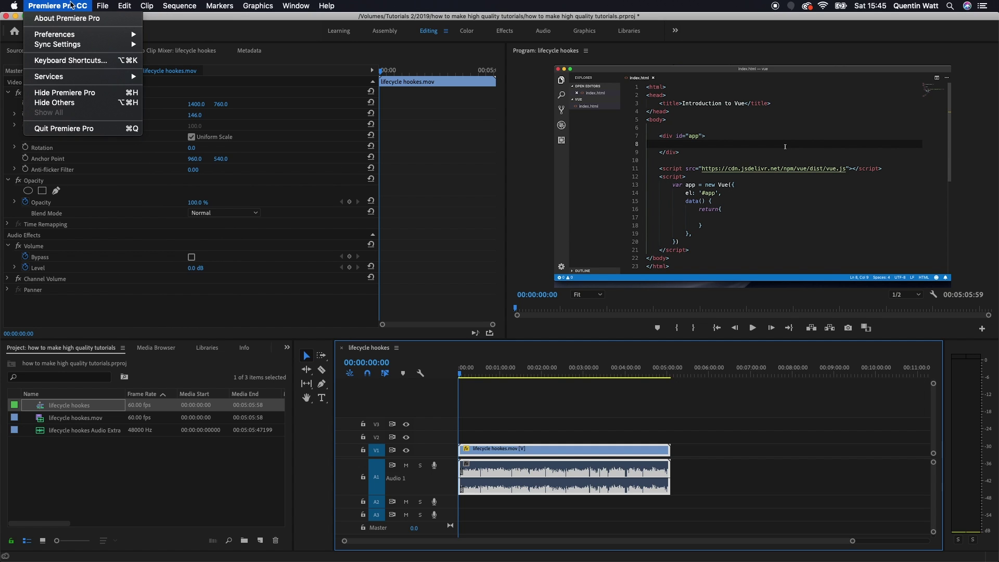
pyautogui.moveTo(156, 284)
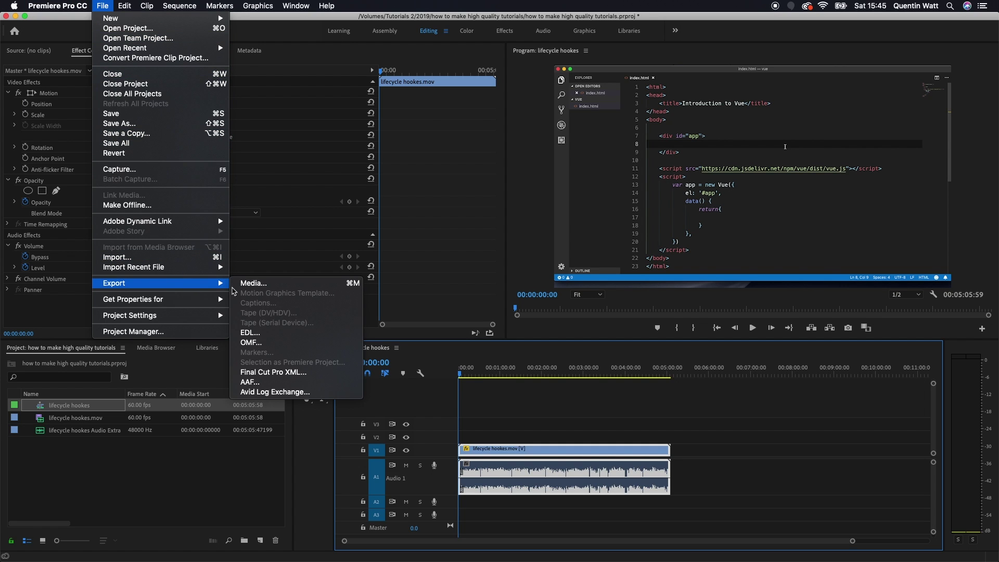
pyautogui.click(264, 291)
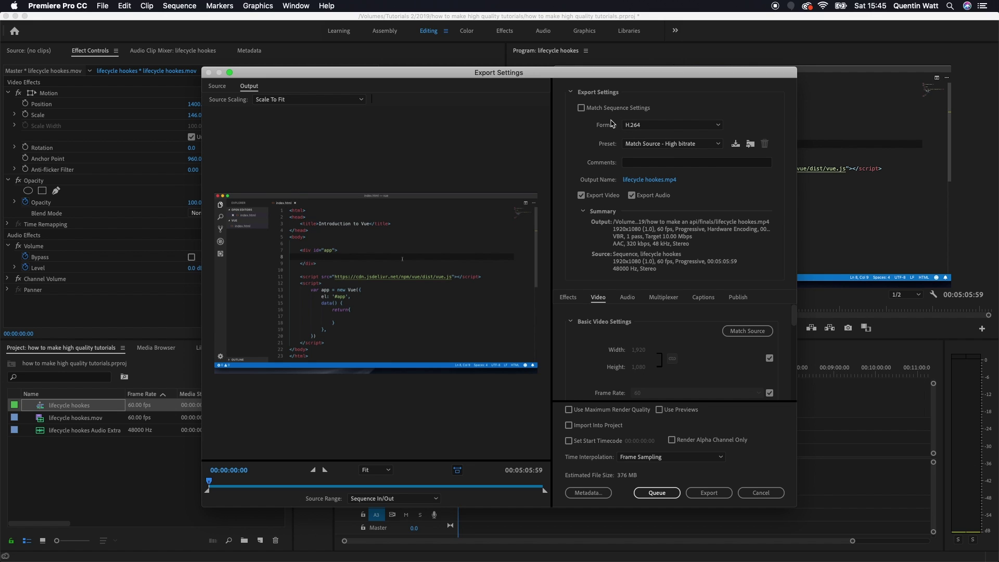
pyautogui.click(685, 146)
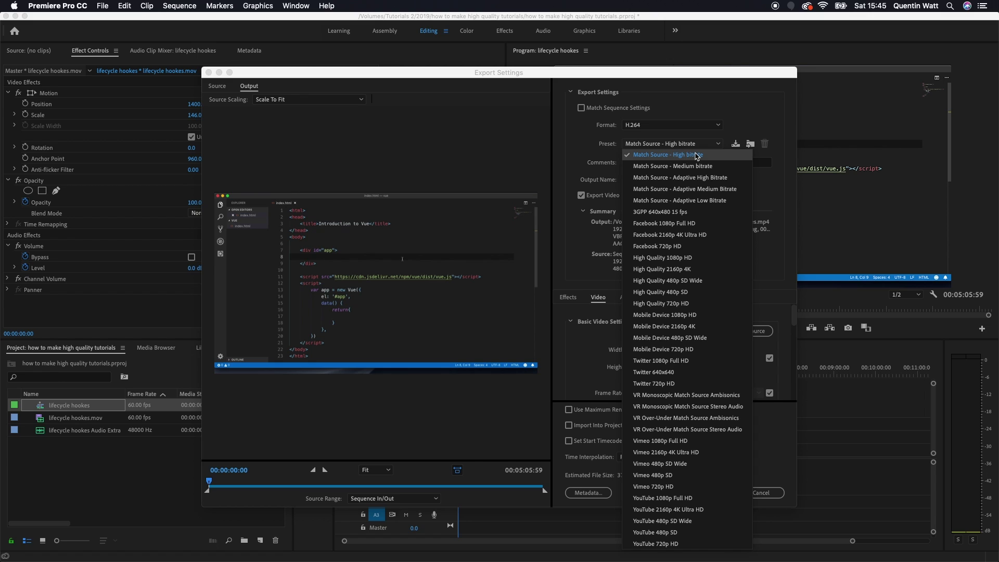
pyautogui.click(697, 154)
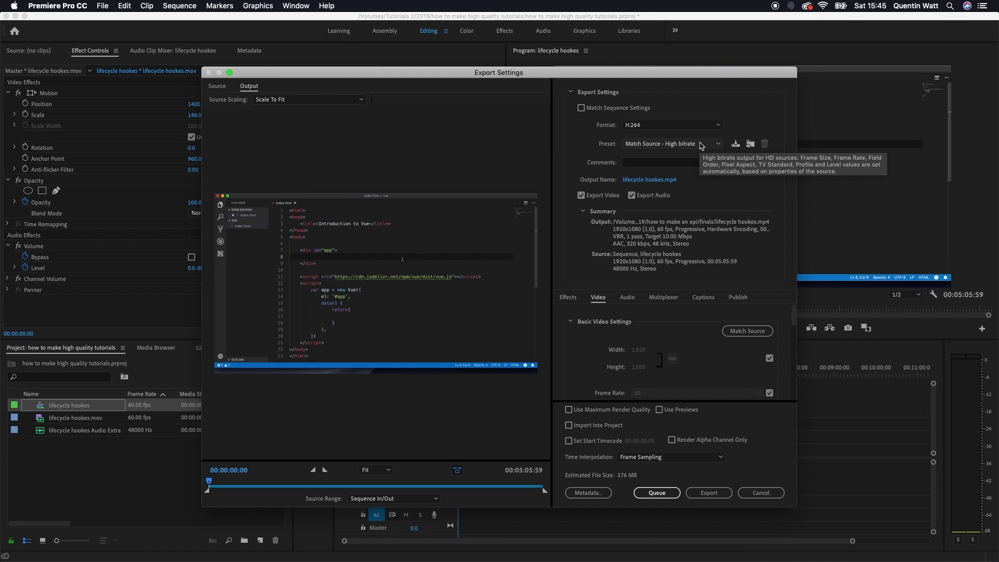
pyautogui.click(701, 145)
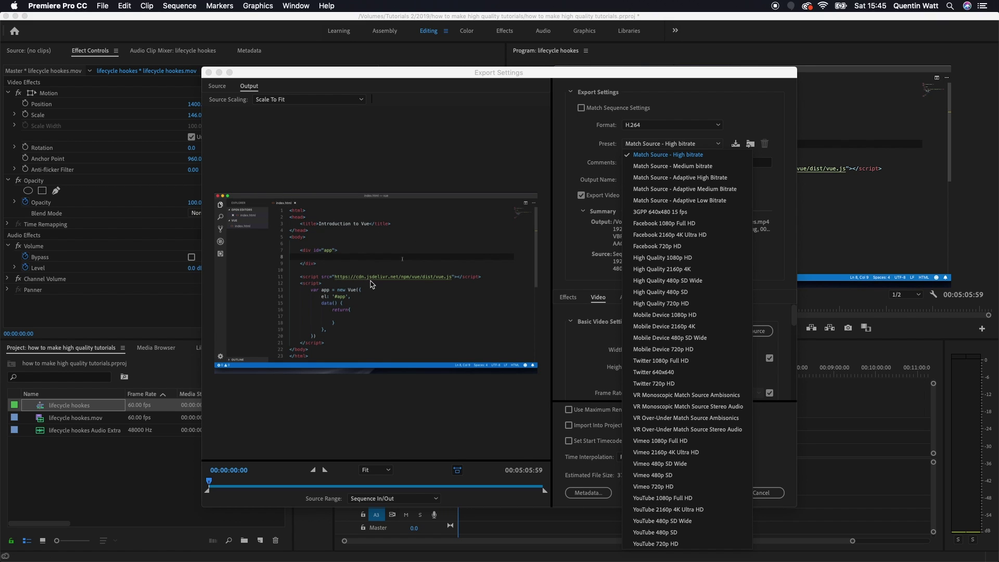
pyautogui.click(670, 158)
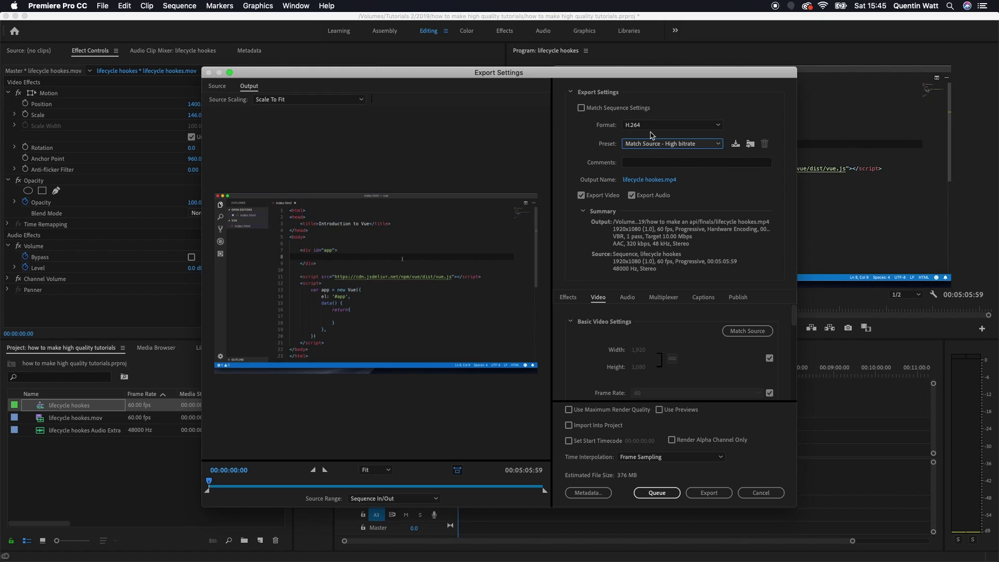